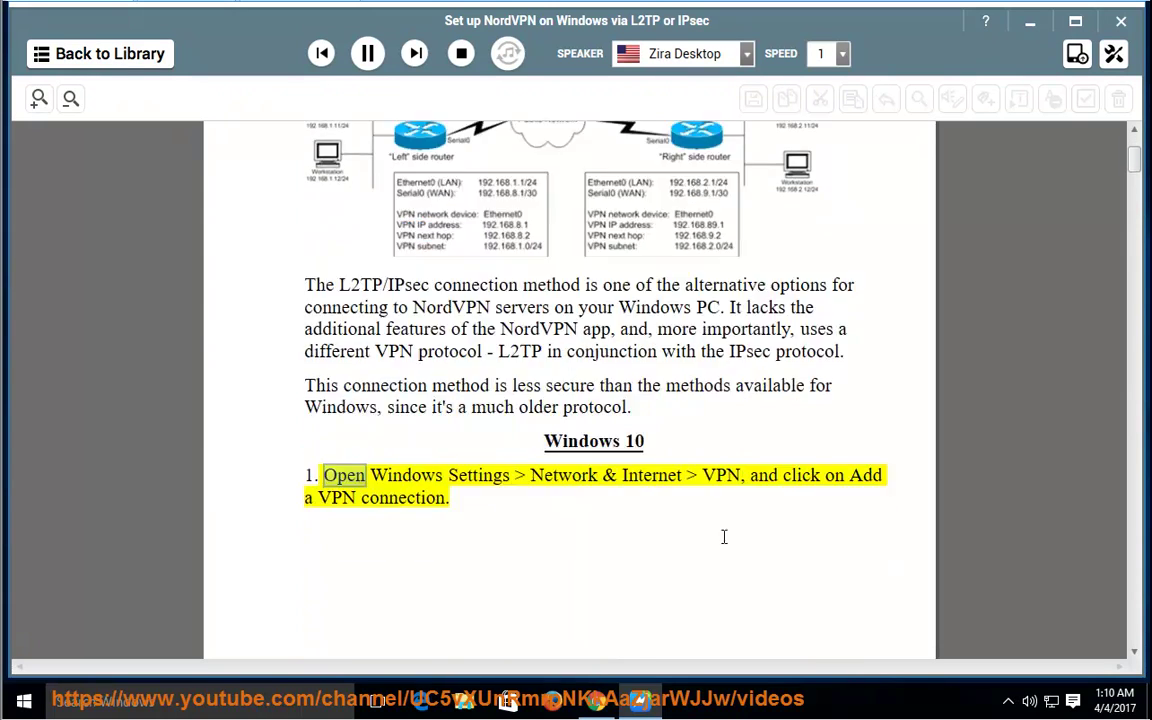
Pause the read-aloud once the guide's intro and Windows 10 step 1 have been read.
left_click(378, 65)
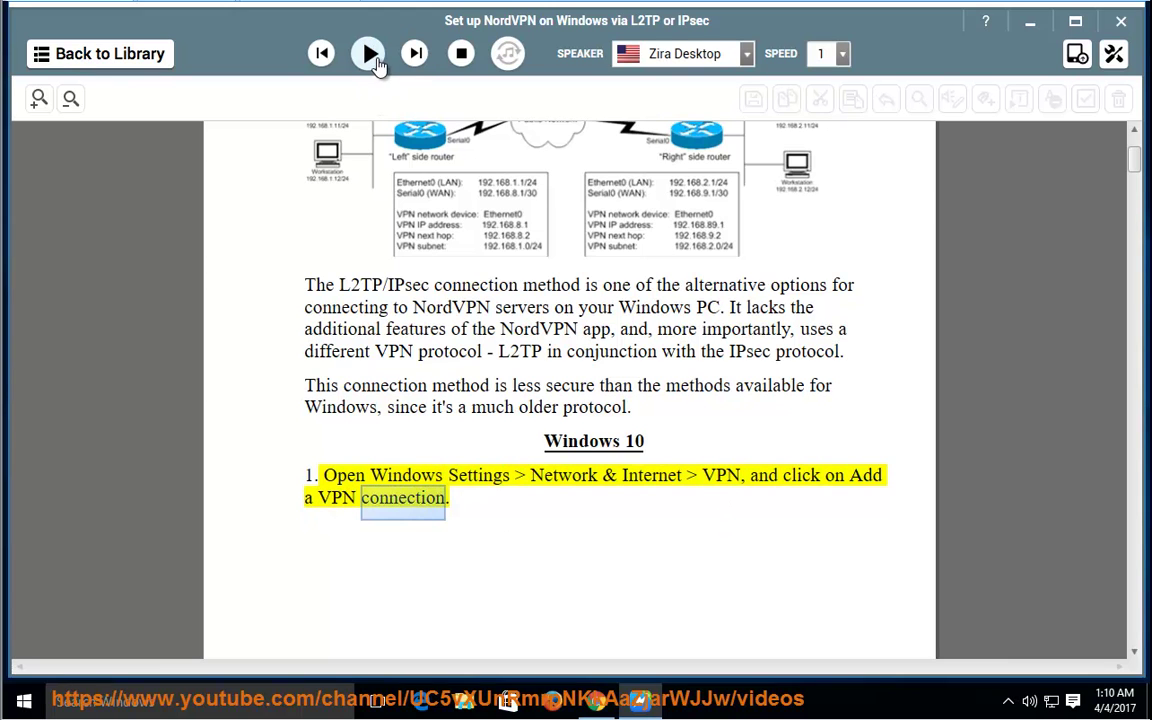
Open Add a VPN connection under Settings > Network & Internet > VPN, then resume reading.
left_click(24, 700)
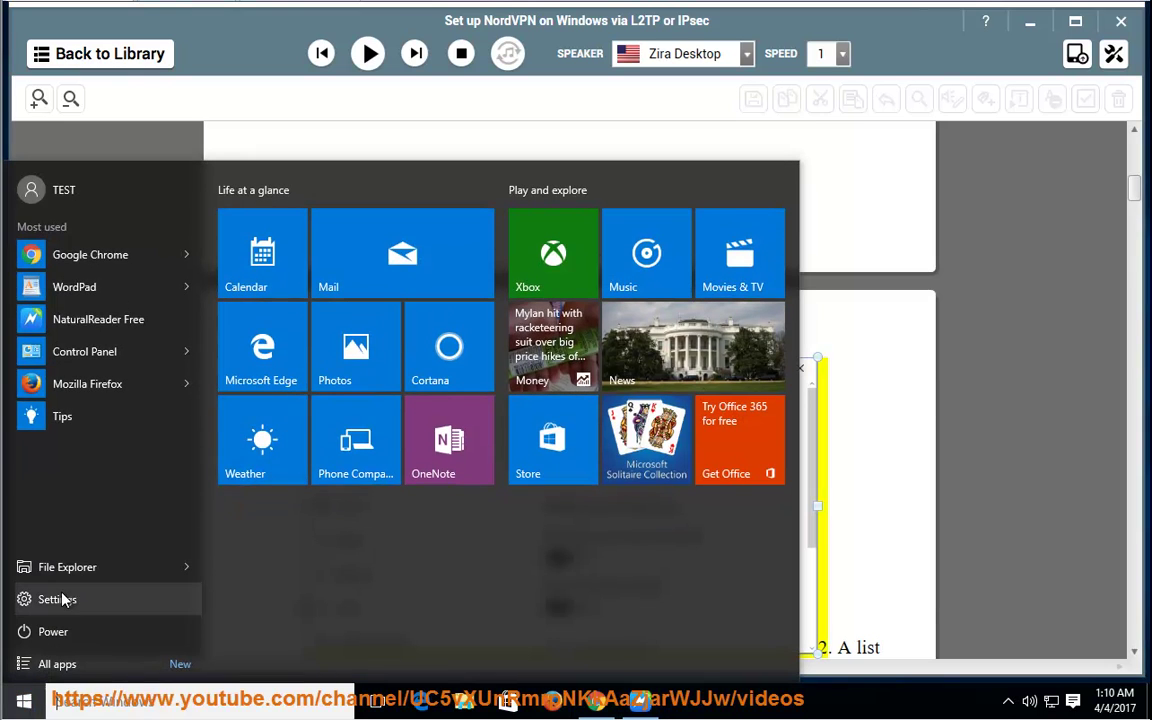
left_click(57, 599)
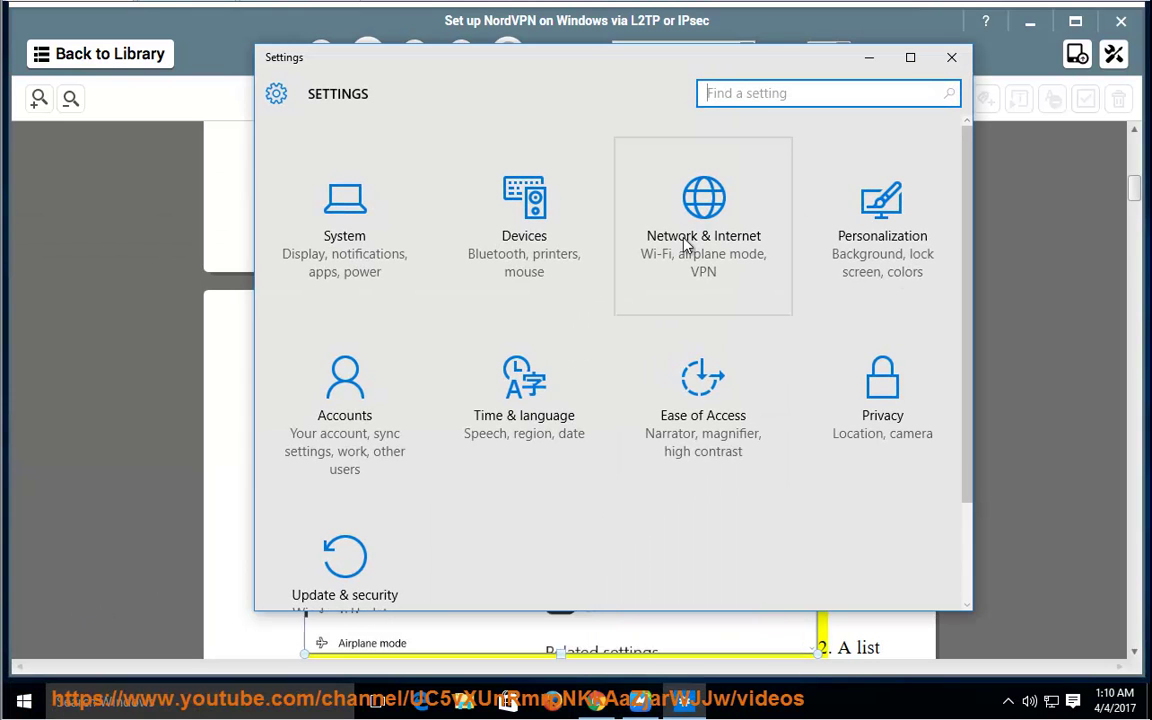
left_click(703, 230)
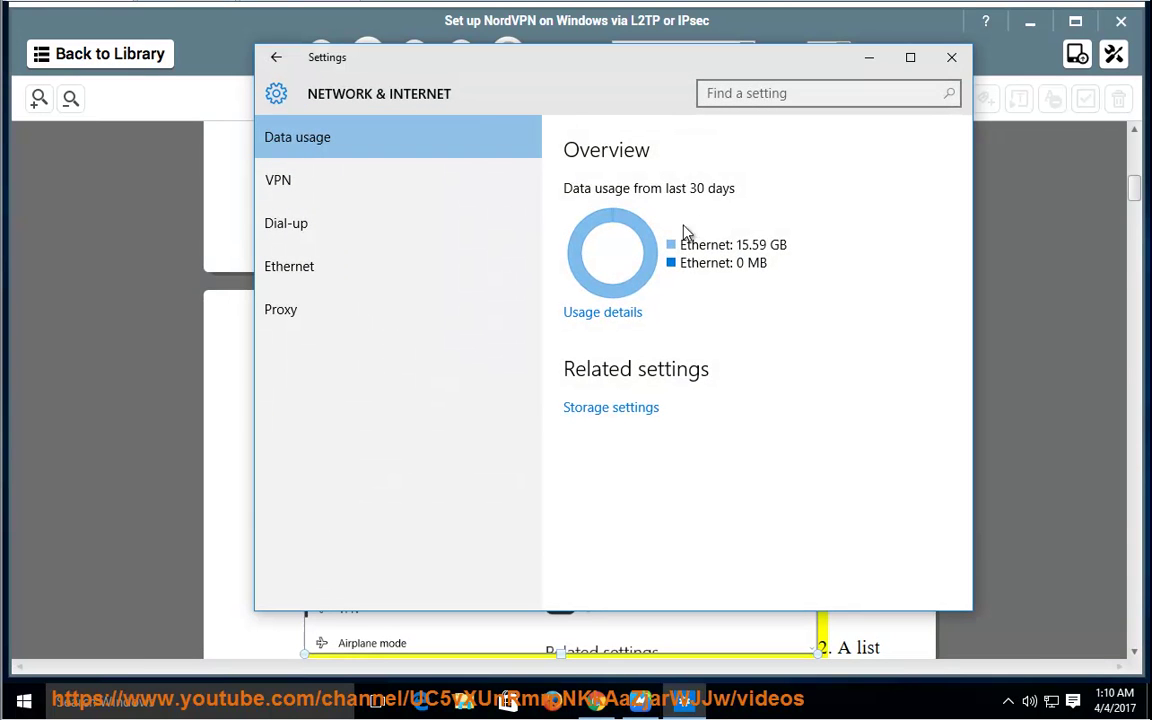
left_click(311, 189)
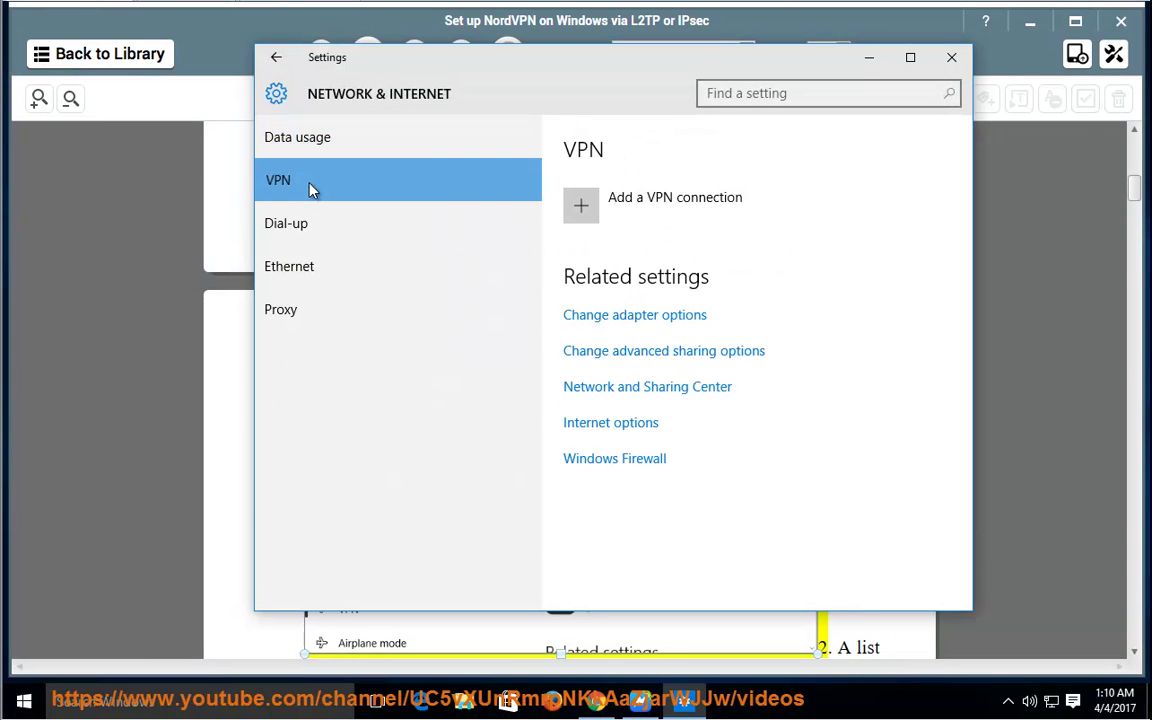
left_click(688, 208)
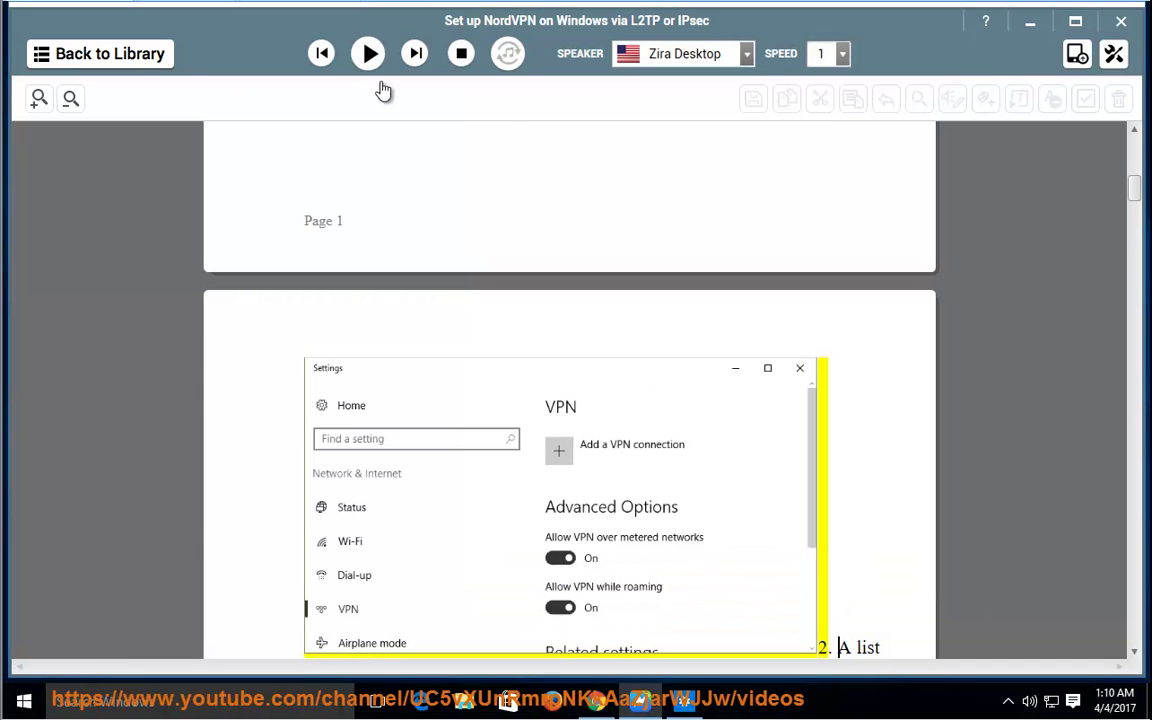
left_click(369, 54)
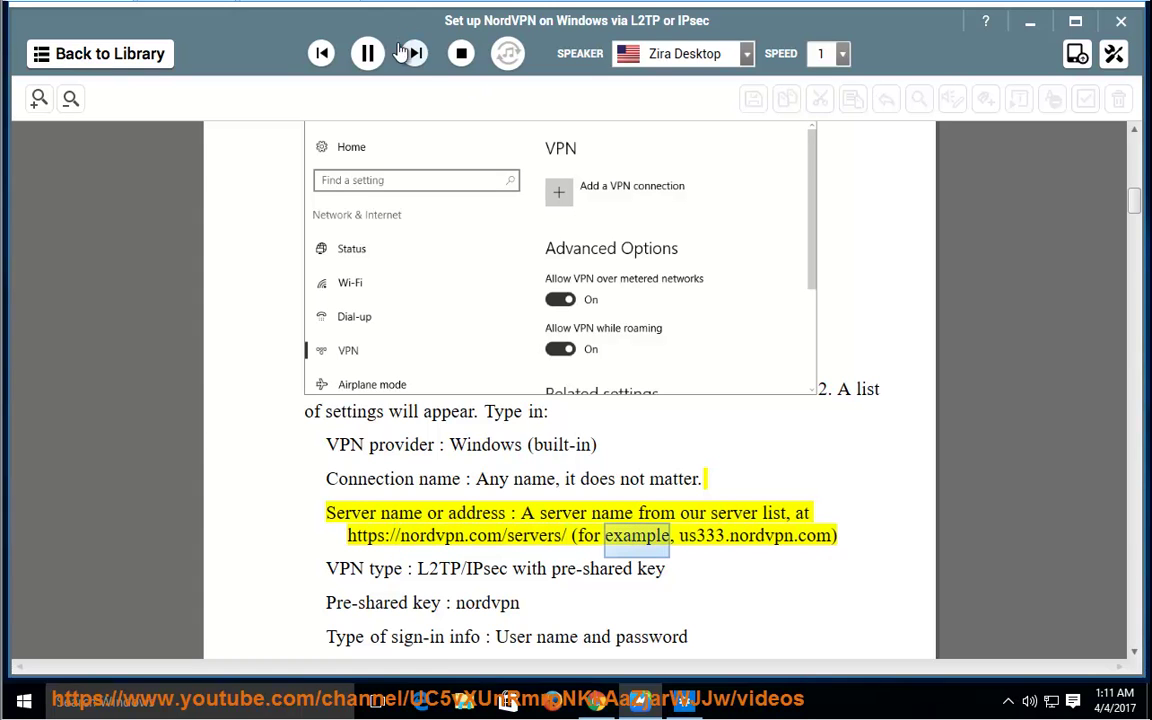
Pause at the server example, copy us333.nordvpn.com from the guide, and return to the VPN form.
left_click(368, 54)
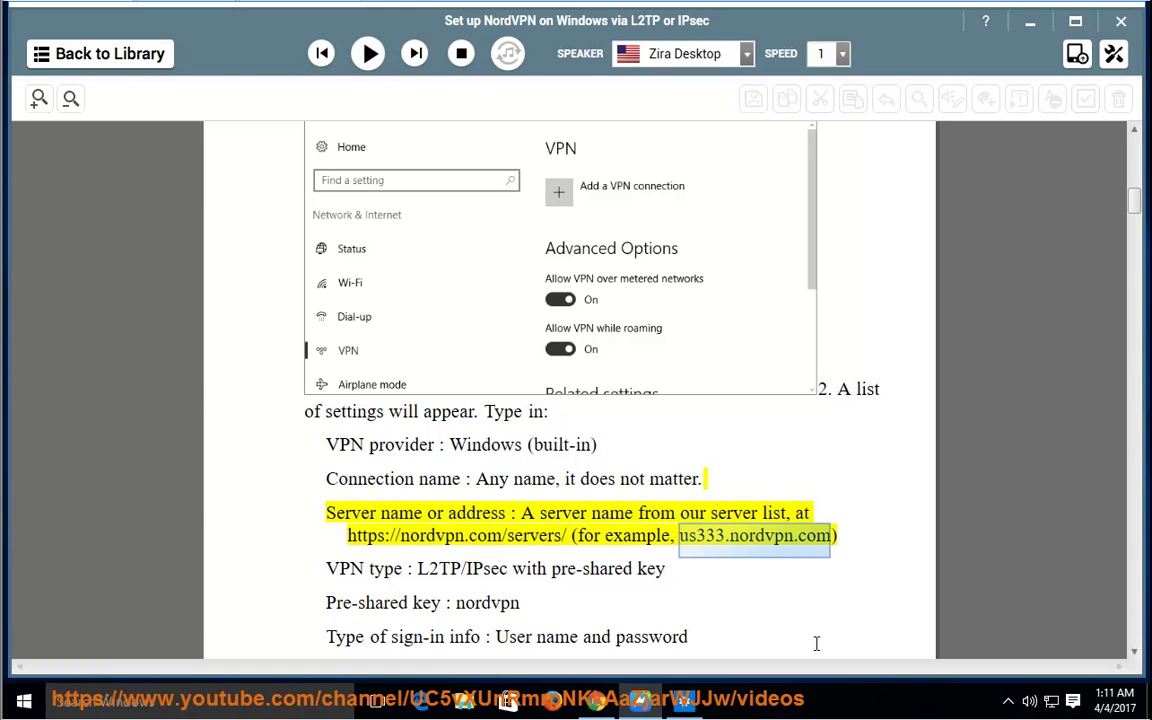
left_click(831, 538)
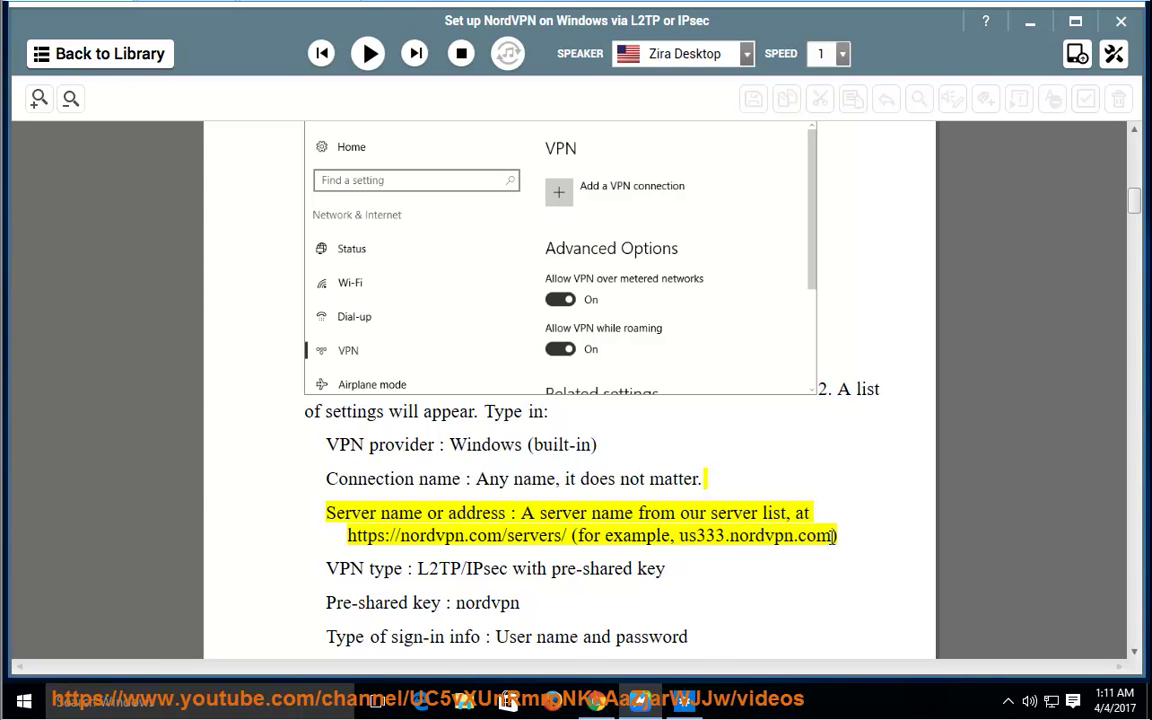
left_click_drag(834, 537, 723, 533)
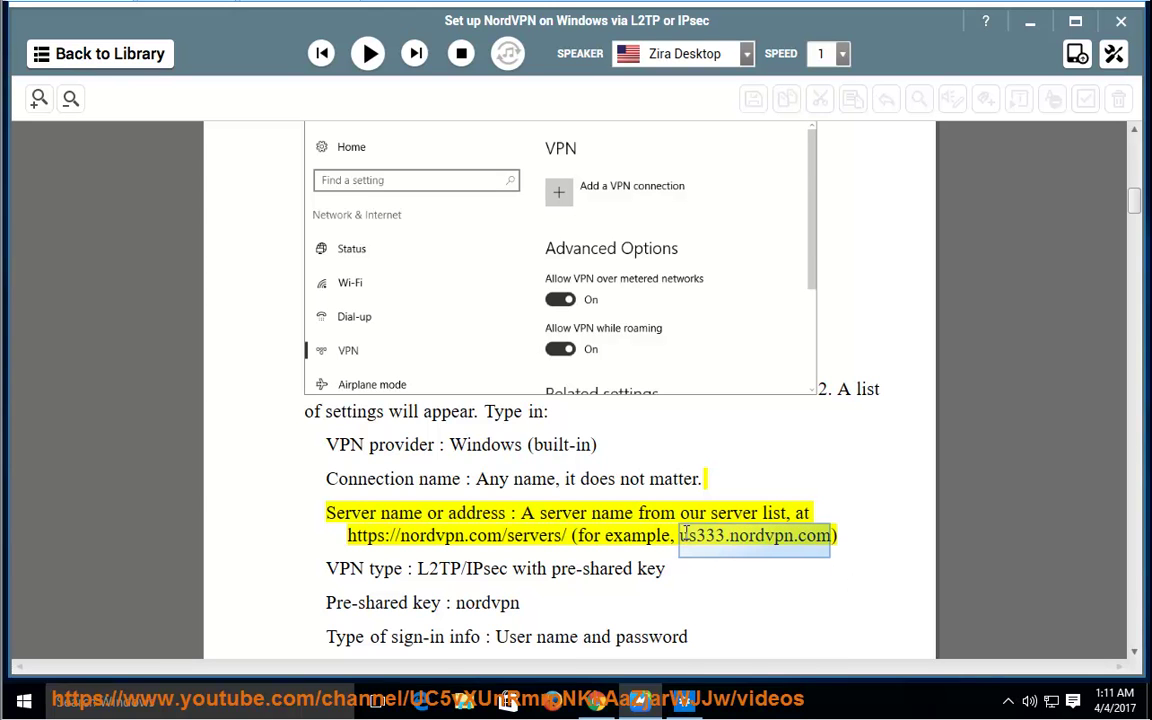
right_click(697, 541)
left_click(735, 535)
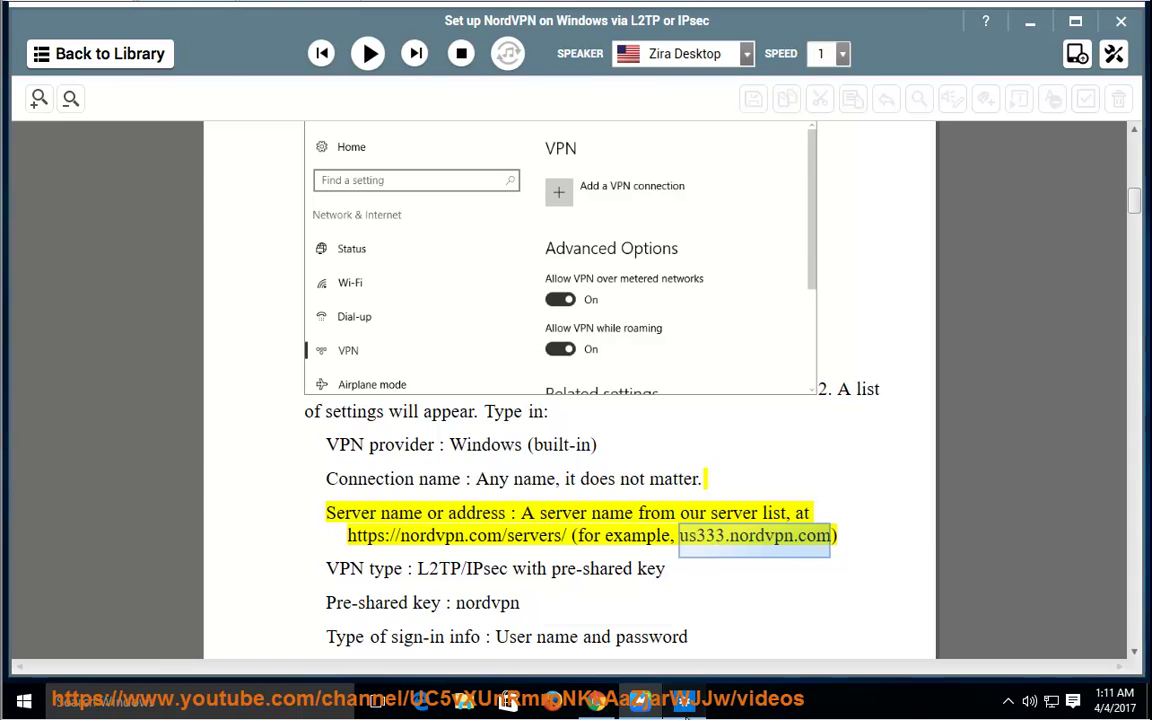
left_click(686, 698)
Set the VPN provider to Windows (built-in) and name the connection NordVPN L2TP.
left_click(432, 195)
left_click(430, 188)
left_click(396, 265)
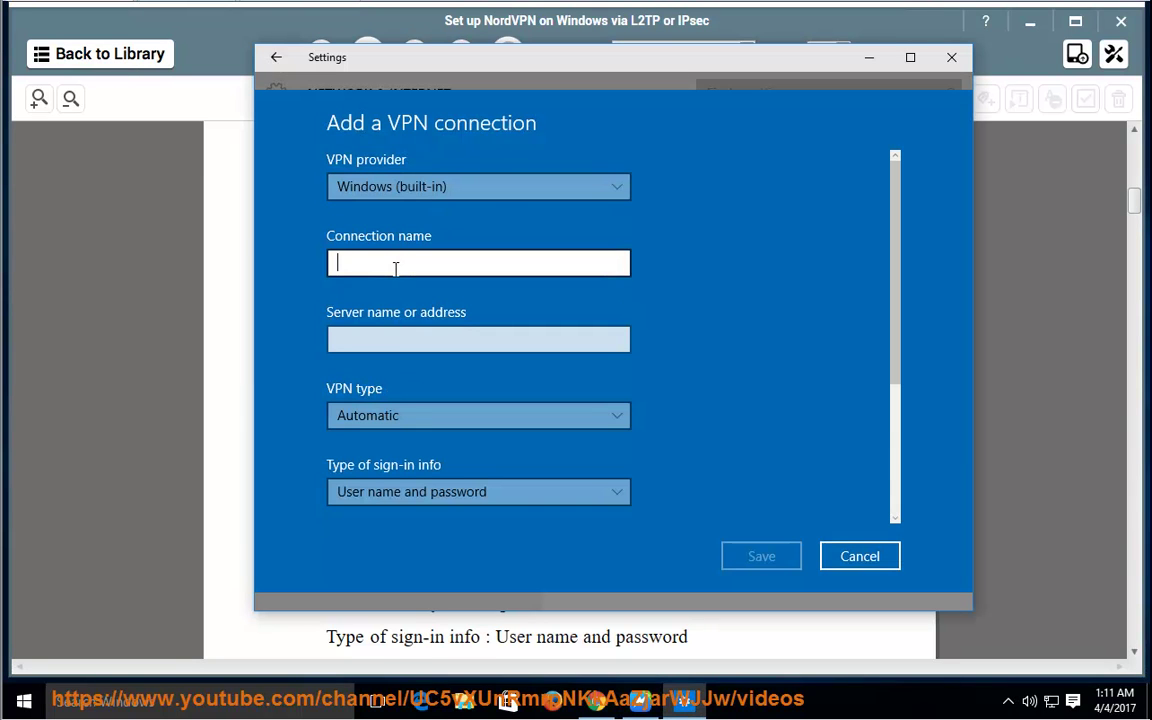
type("Nor")
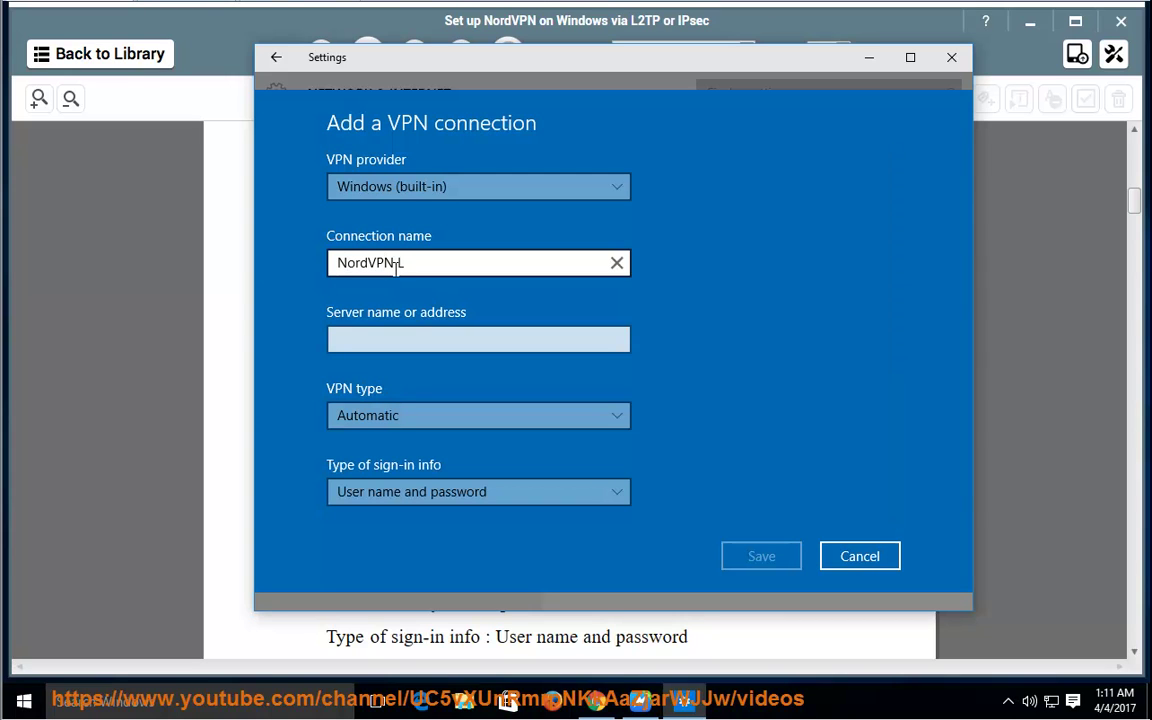
type("dVPN-L2YP")
Paste us333.nordvpn.com as the server name and go back to the guide.
left_click(393, 341)
right_click(349, 343)
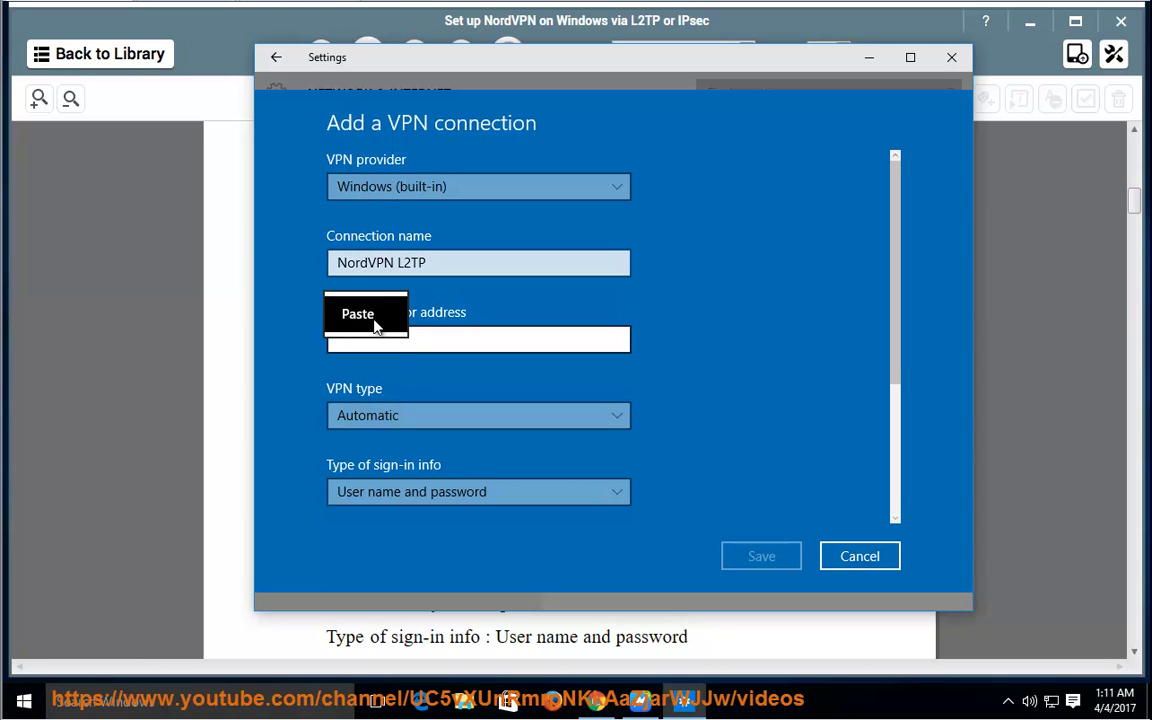
left_click(357, 313)
left_click(661, 644)
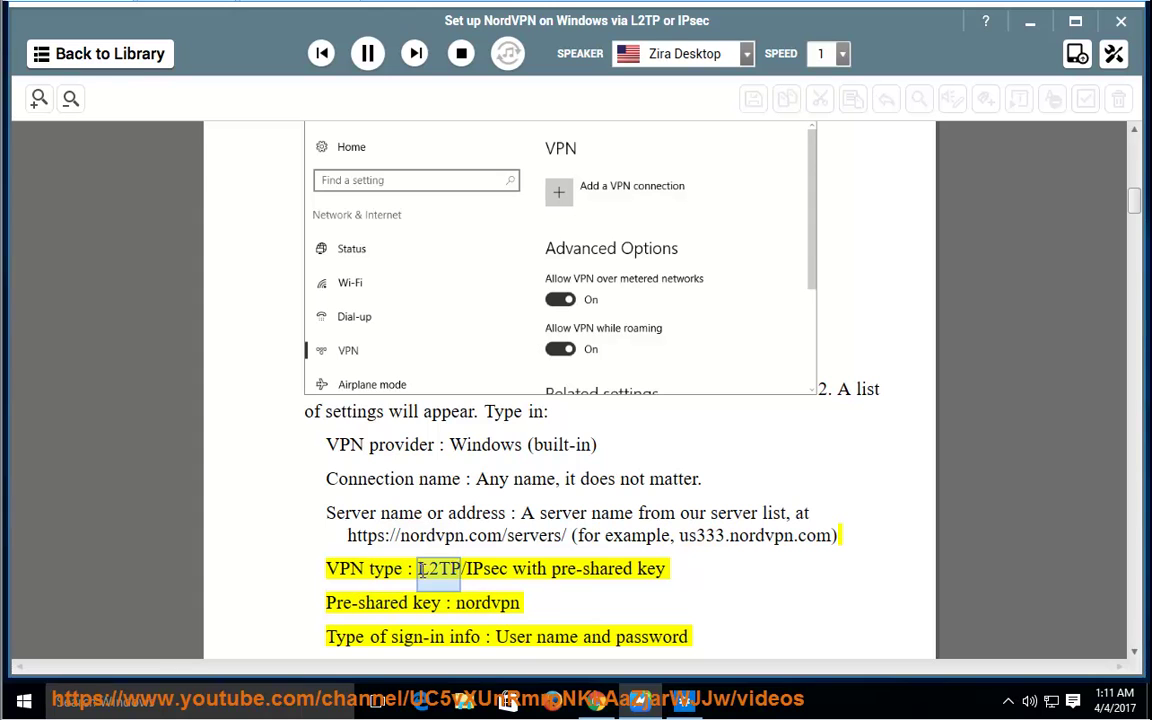
Pause after the VPN type and sign-in lines and bring the VPN form back.
left_click(367, 53)
left_click(684, 700)
Choose Layer 2 Tunneling Protocol with IPsec (L2TP/IPsec) as the VPN type, then return to the guide.
left_click(507, 416)
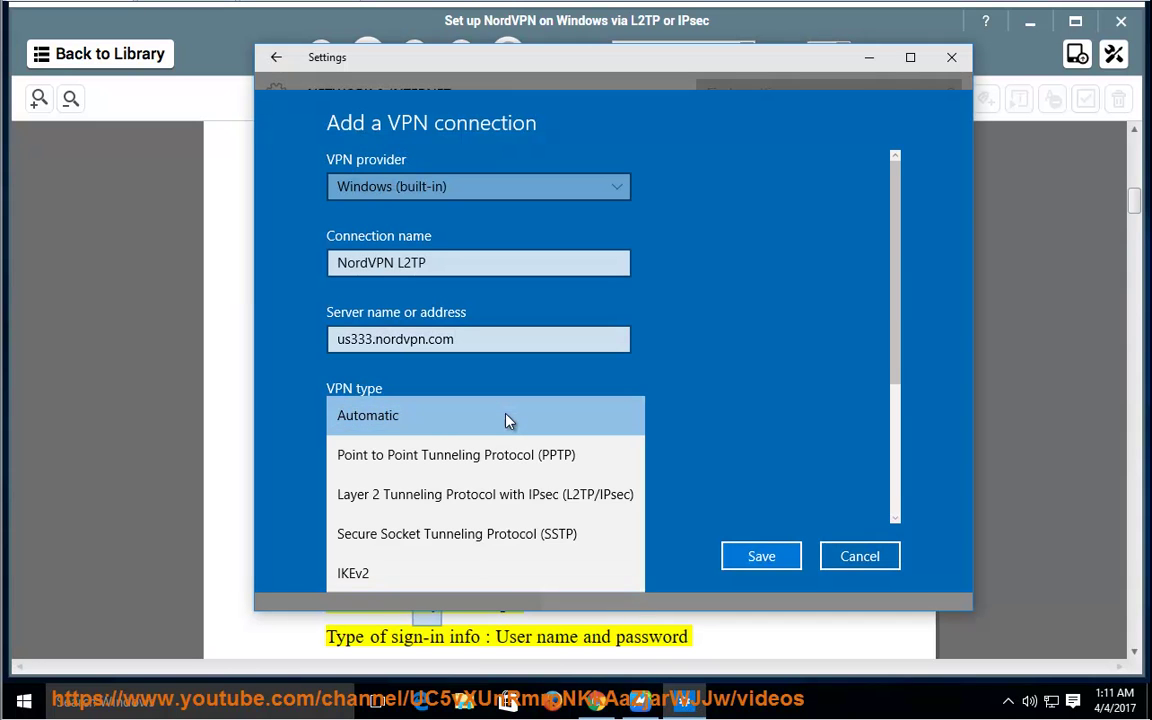
left_click(488, 497)
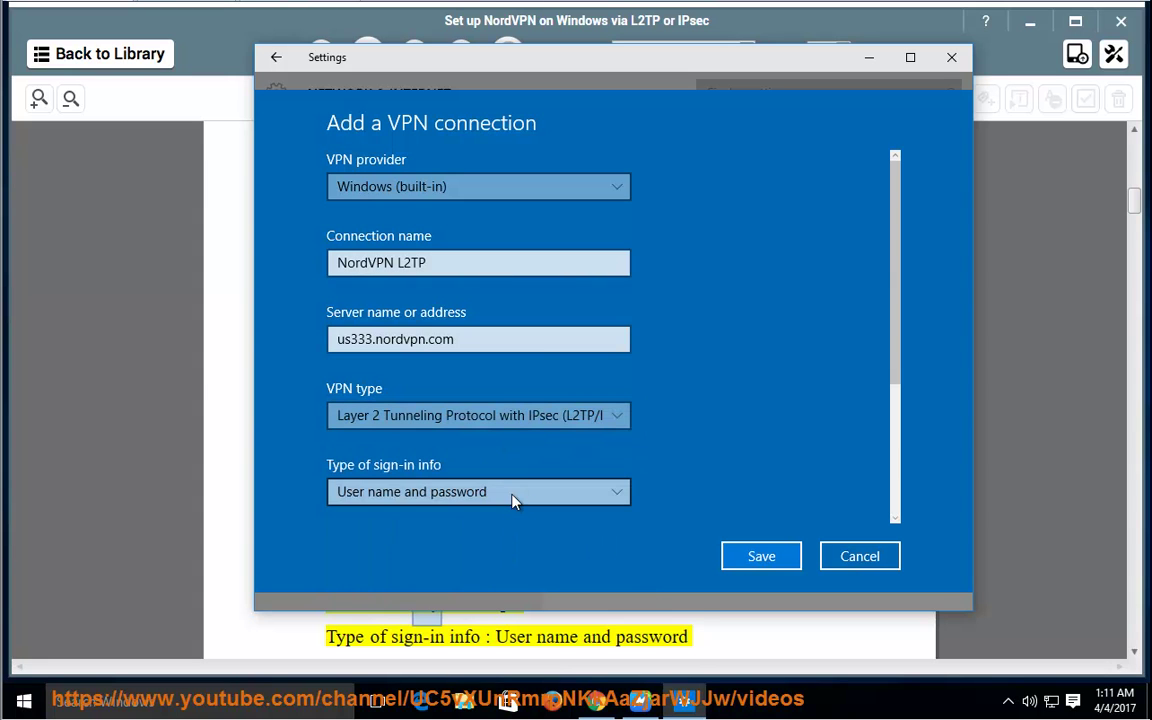
left_click(220, 519)
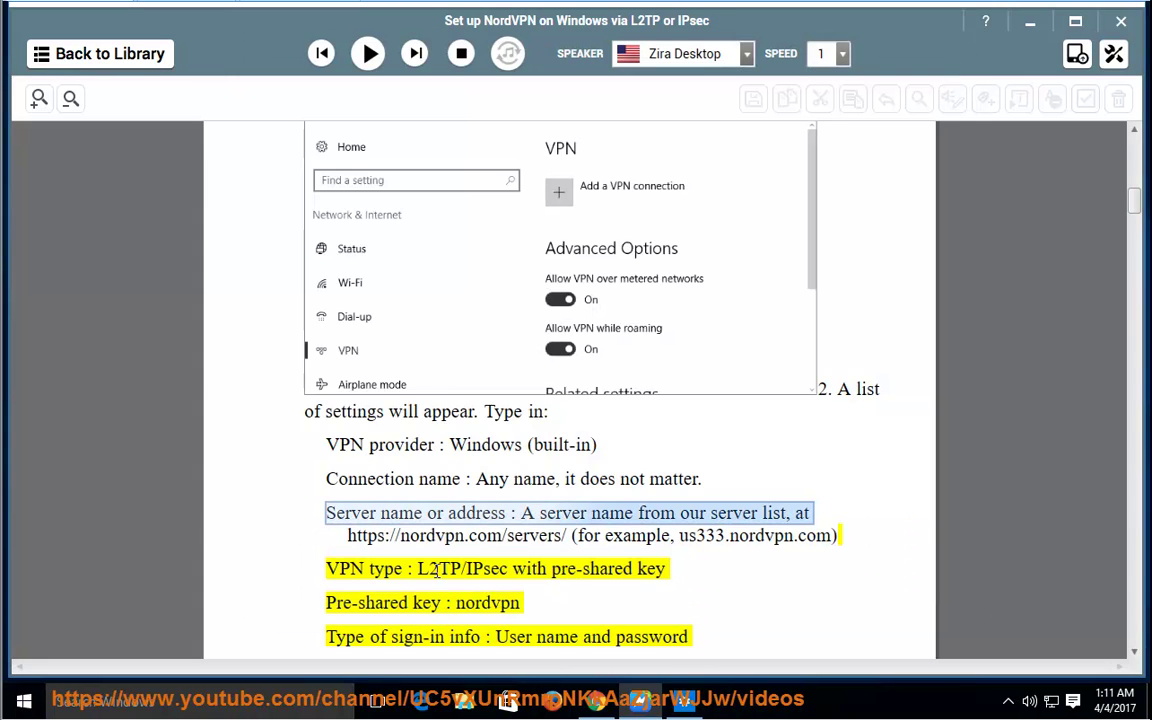
left_click(690, 706)
left_click(553, 411)
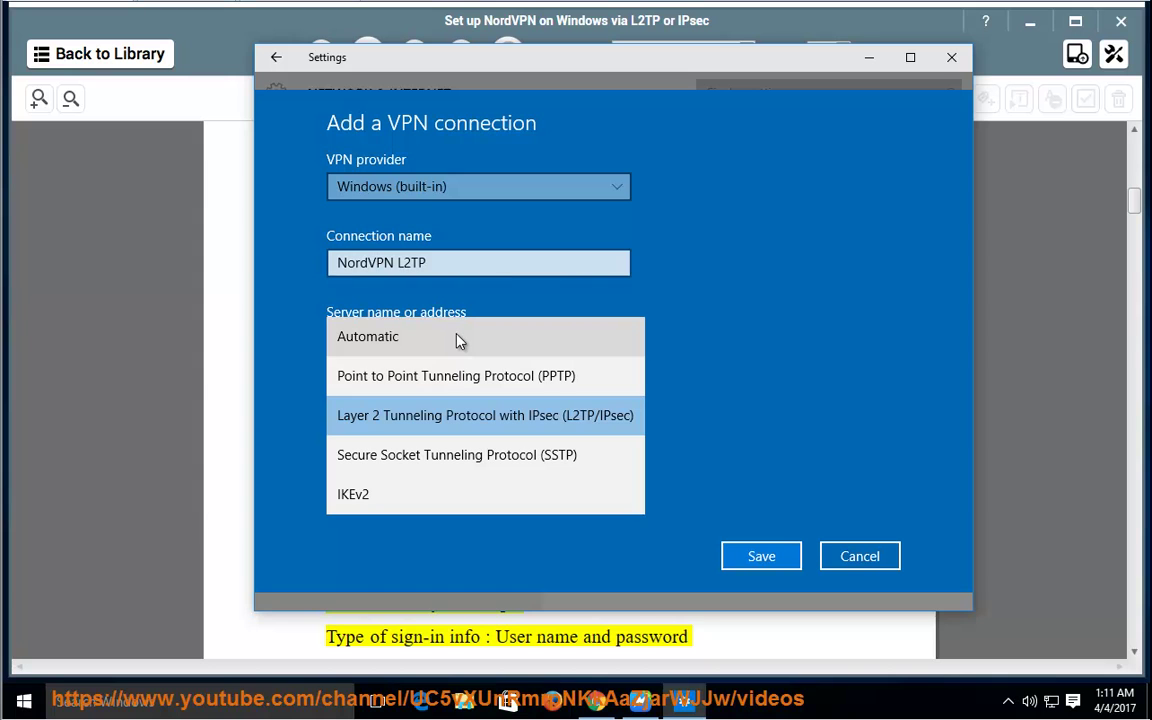
left_click(220, 532)
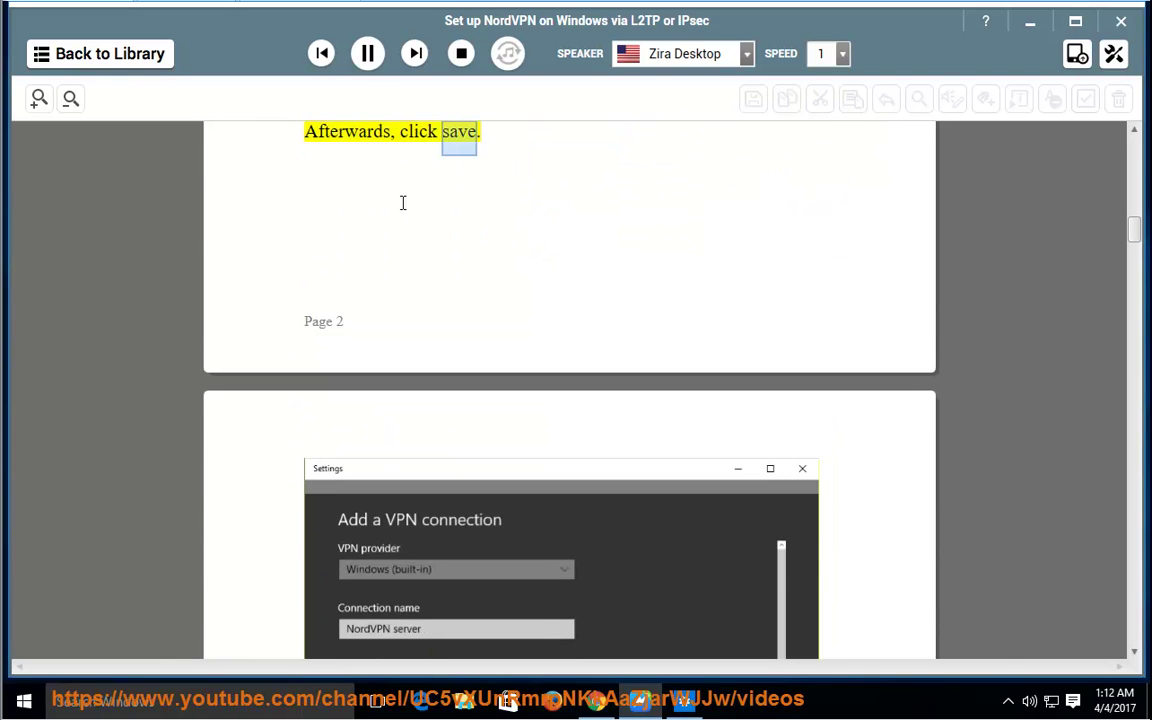
Pause at the save line, scroll through the example form screenshot, and resume reading step 3.
left_click(368, 55)
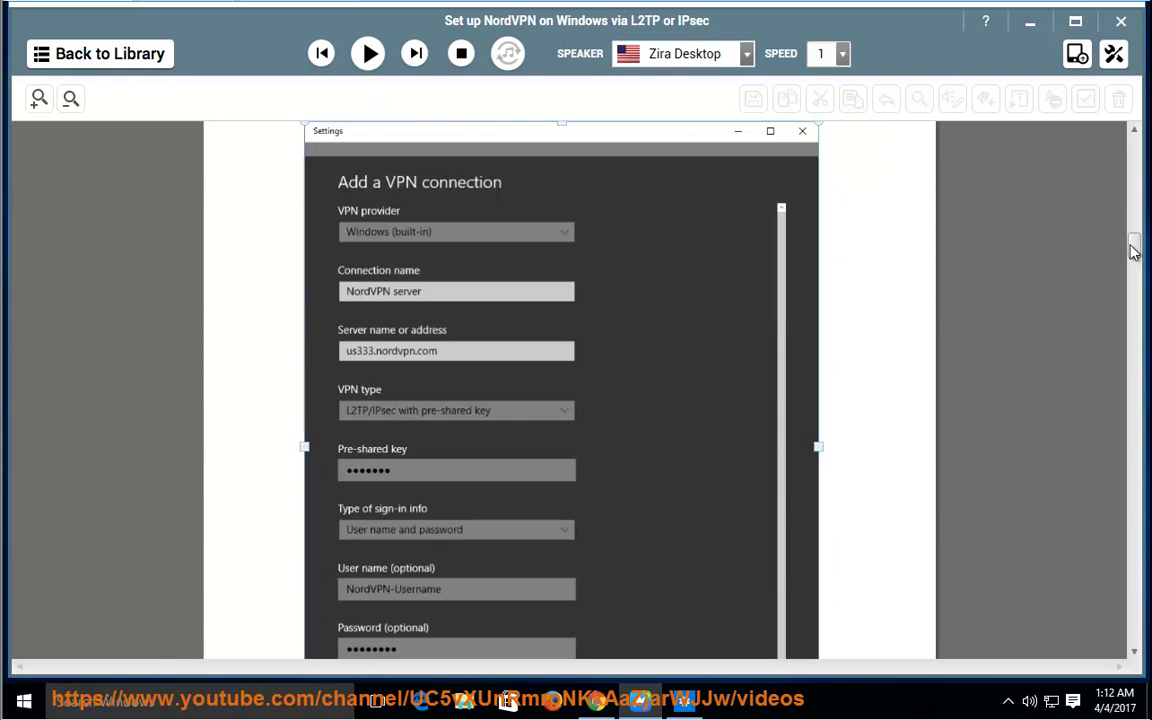
scroll(1134, 252, "down", 2)
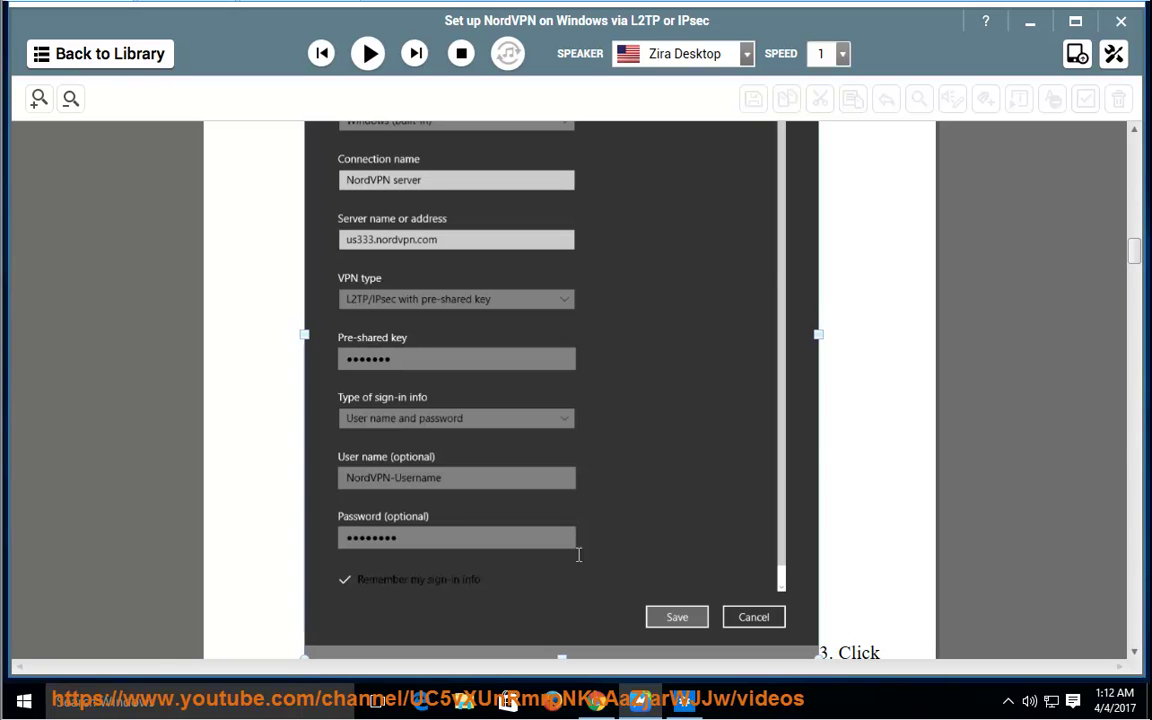
left_click(368, 55)
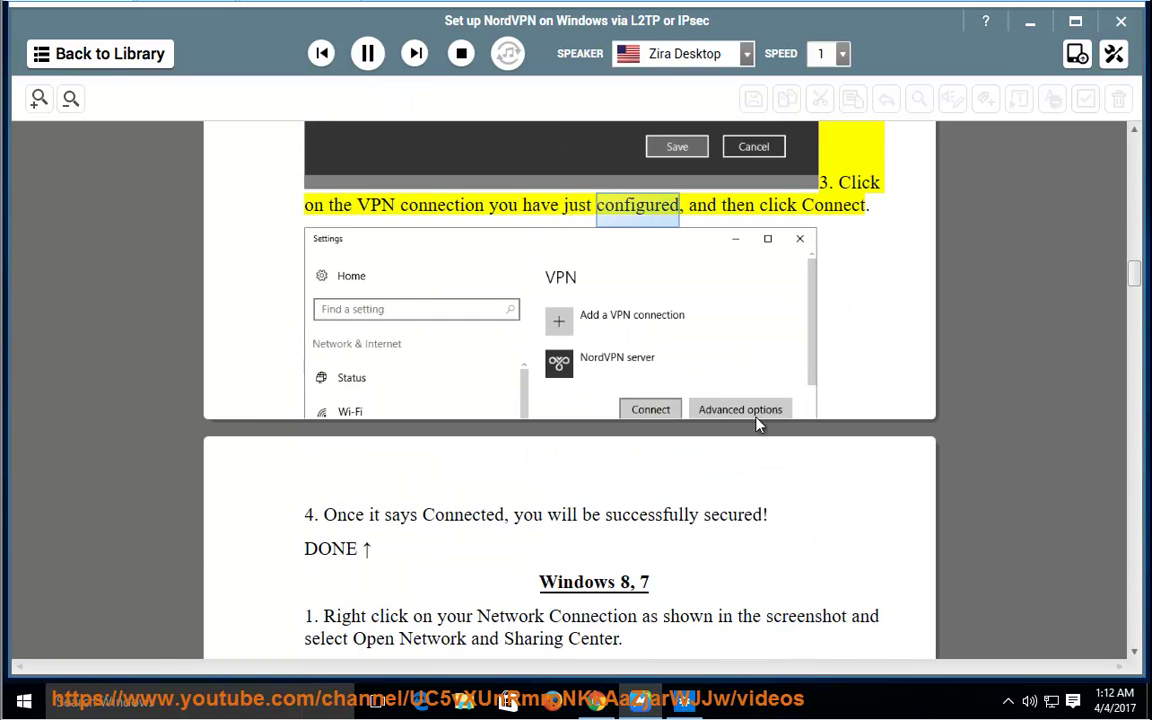
Save the NordVPN L2TP connection with L2TP/IPsec type and user name and password sign-in.
left_click(384, 60)
key("alt+Tab")
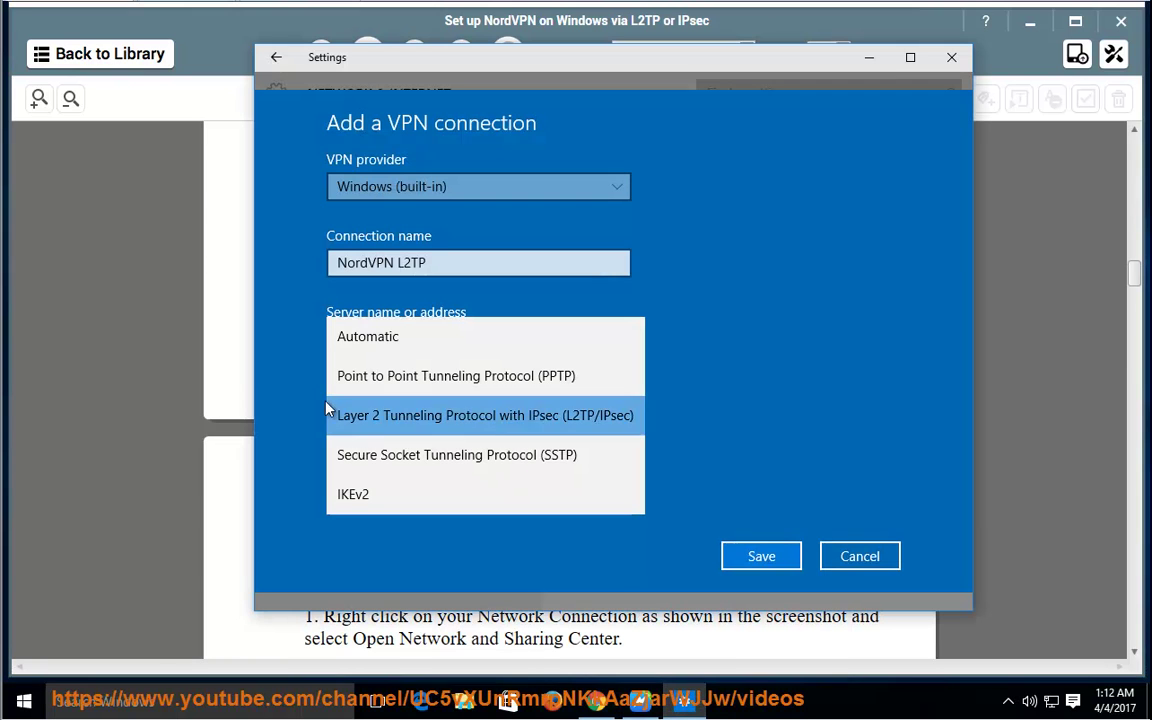
left_click(450, 415)
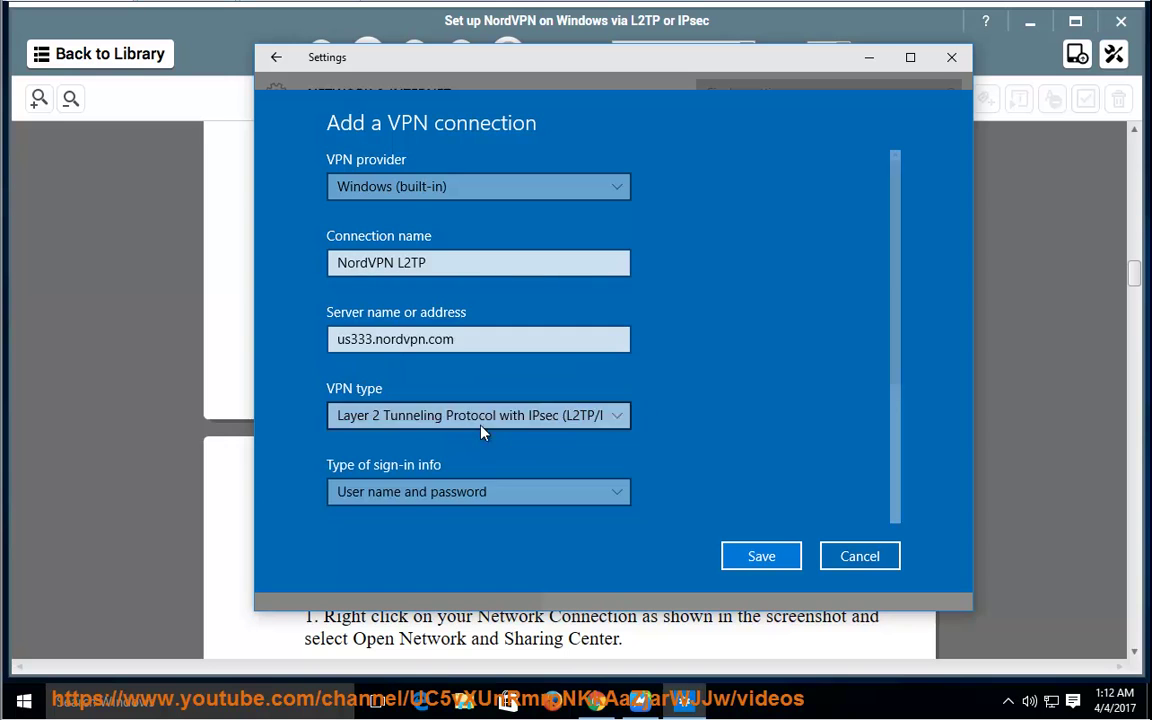
left_click(470, 500)
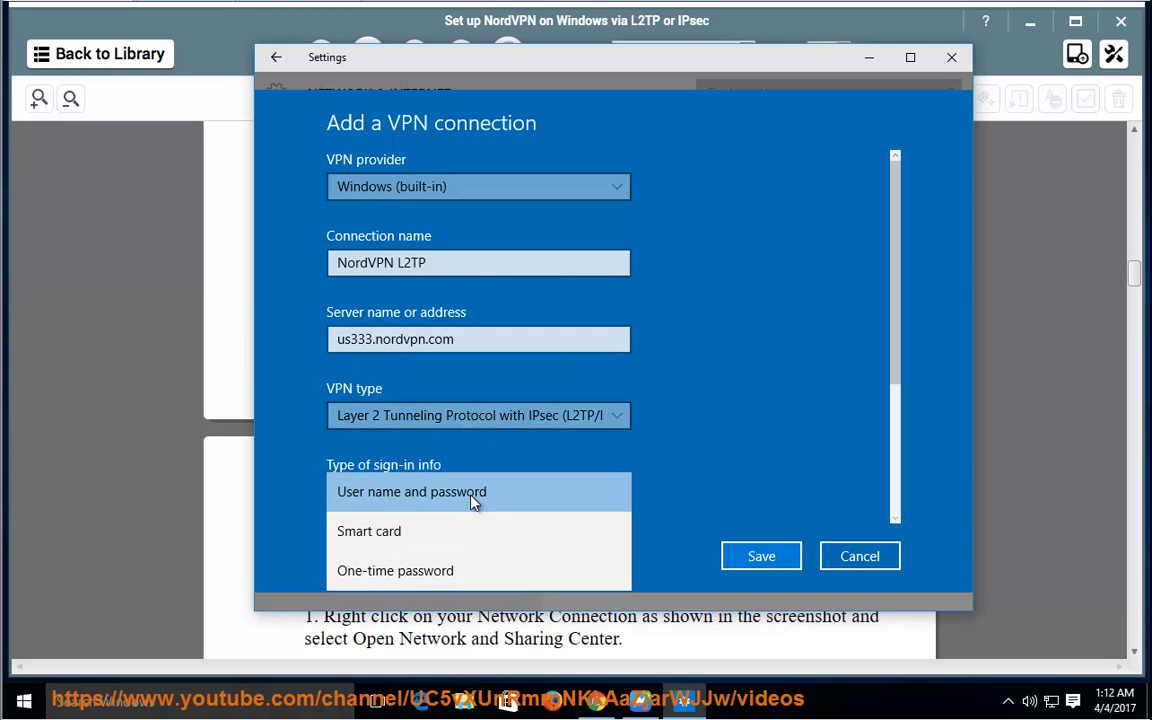
left_click(429, 490)
left_click(740, 557)
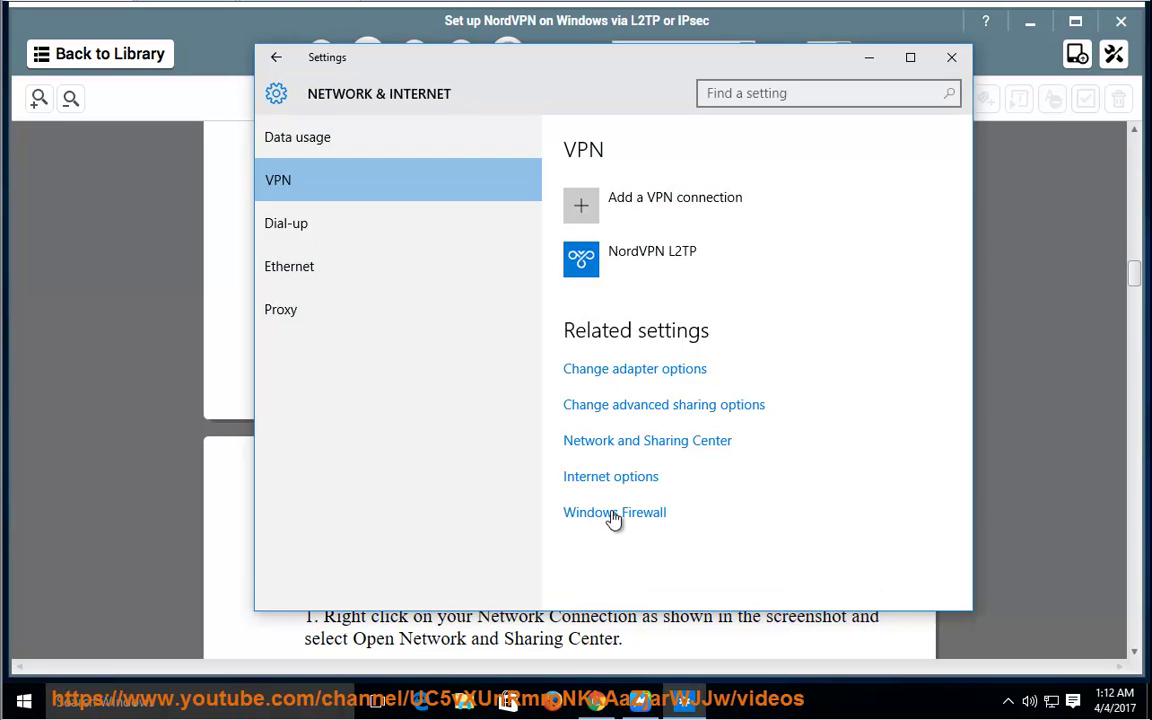
Close Settings and let the guide read step 4, then pause it.
left_click(948, 62)
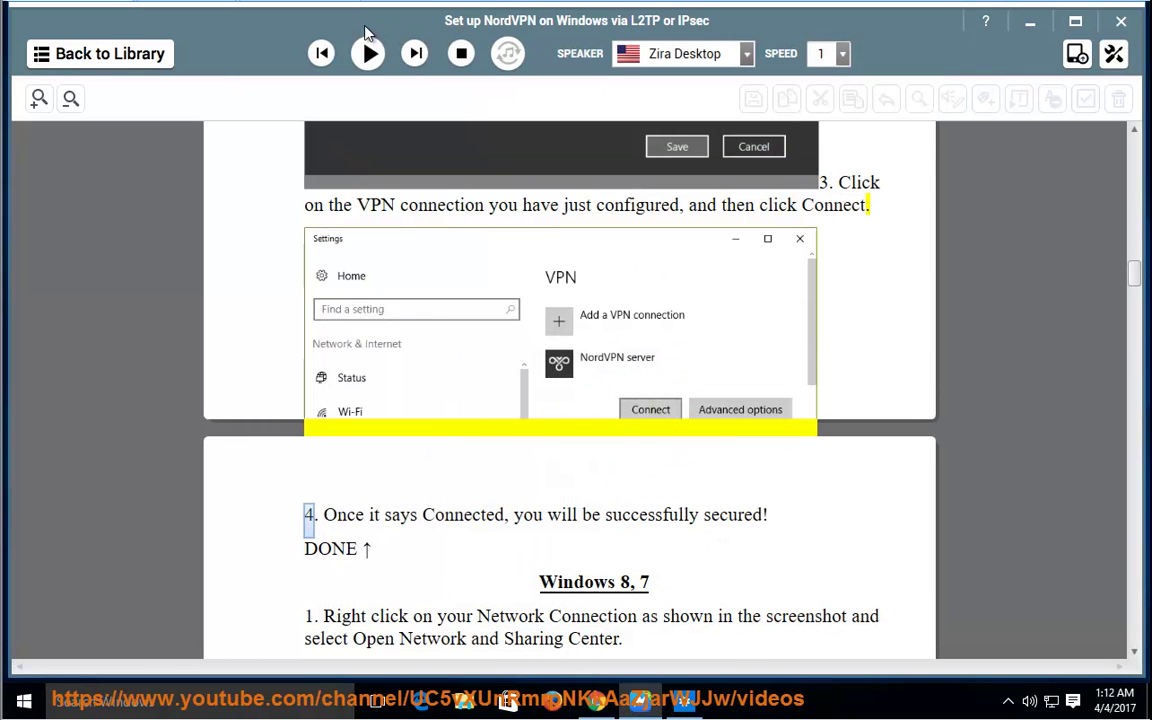
left_click(369, 56)
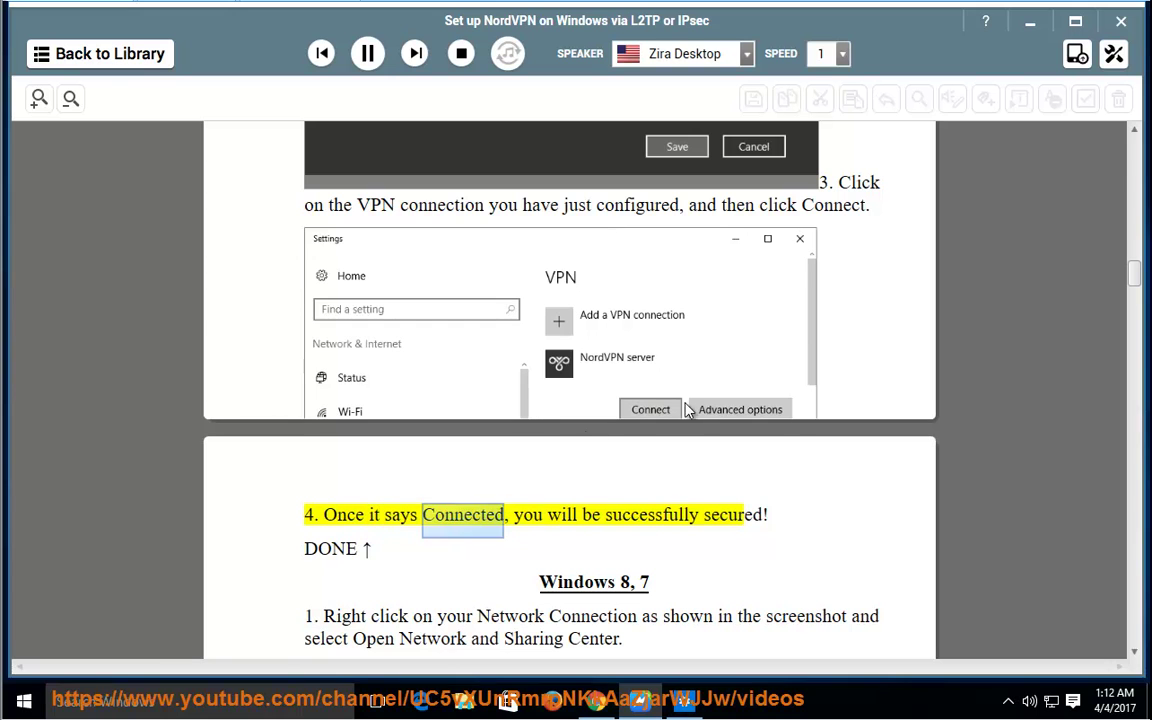
left_click(369, 56)
Connect to NordVPN L2TP with the account's user name and password, then minimize Settings and resume reading.
left_click(683, 700)
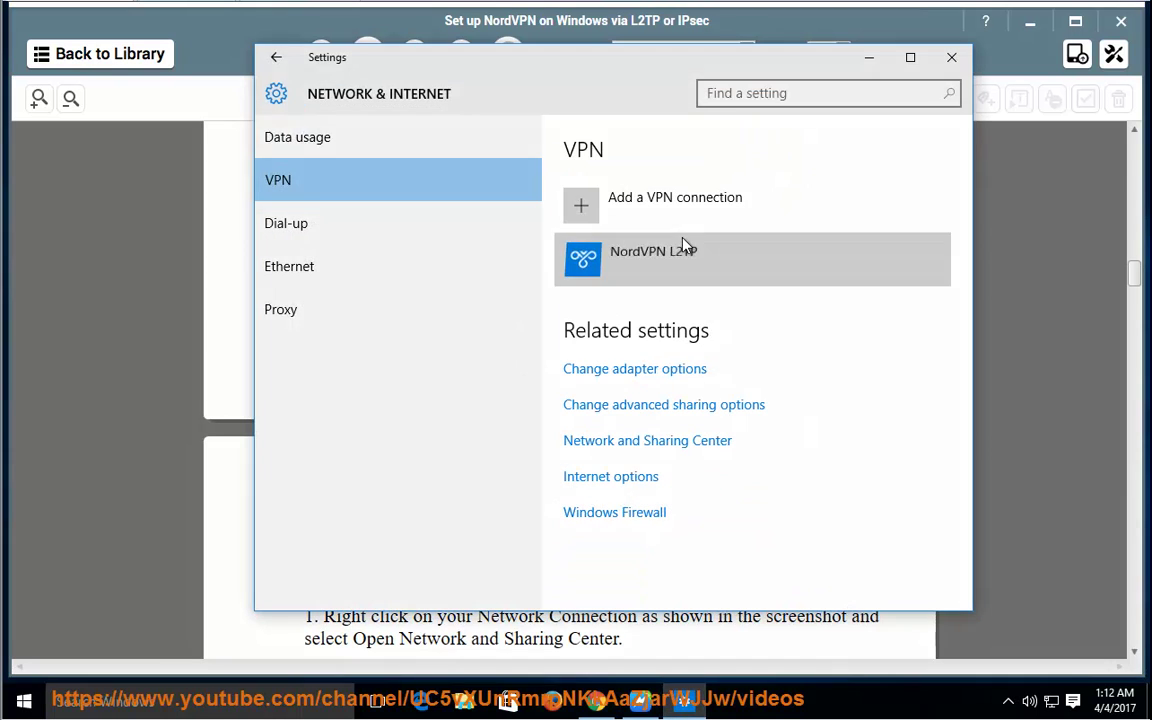
left_click(727, 264)
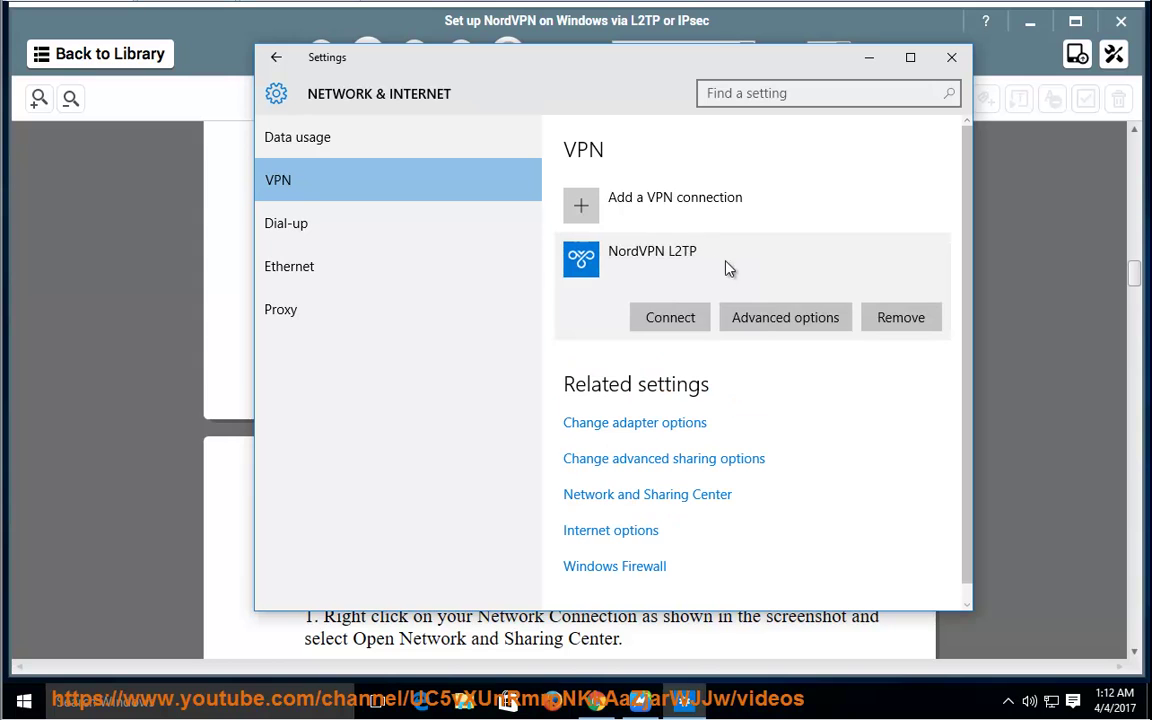
left_click(665, 320)
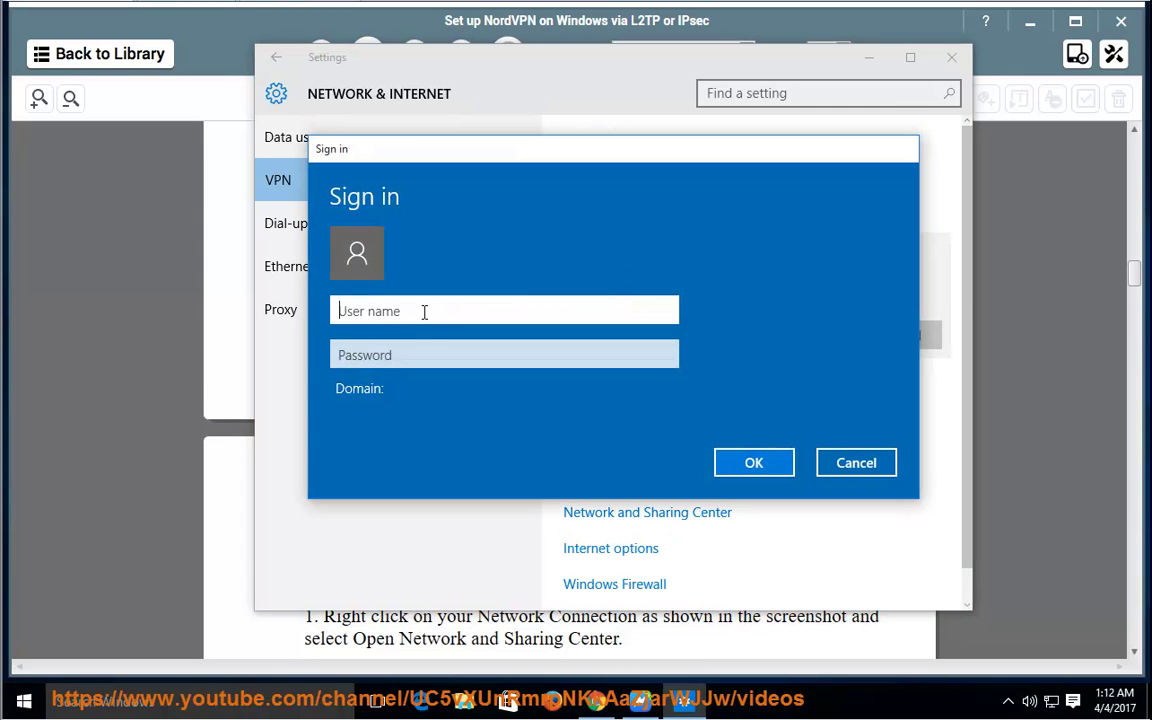
type("n12")
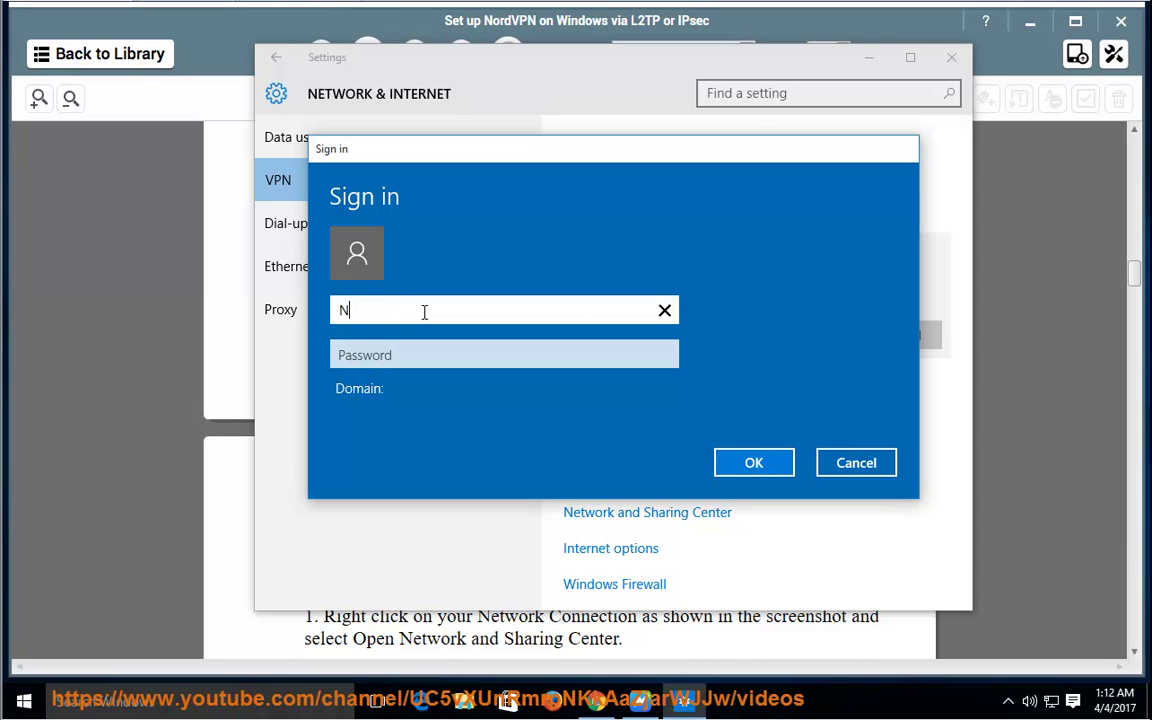
type("3456")
left_click(407, 356)
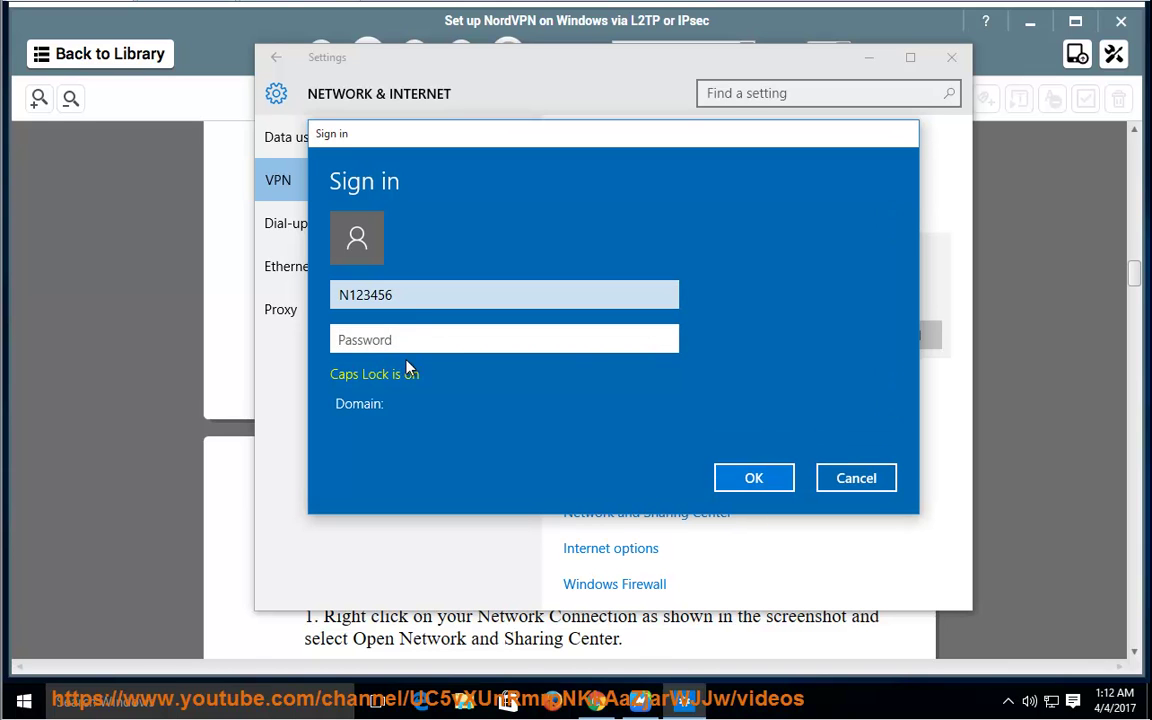
type("******")
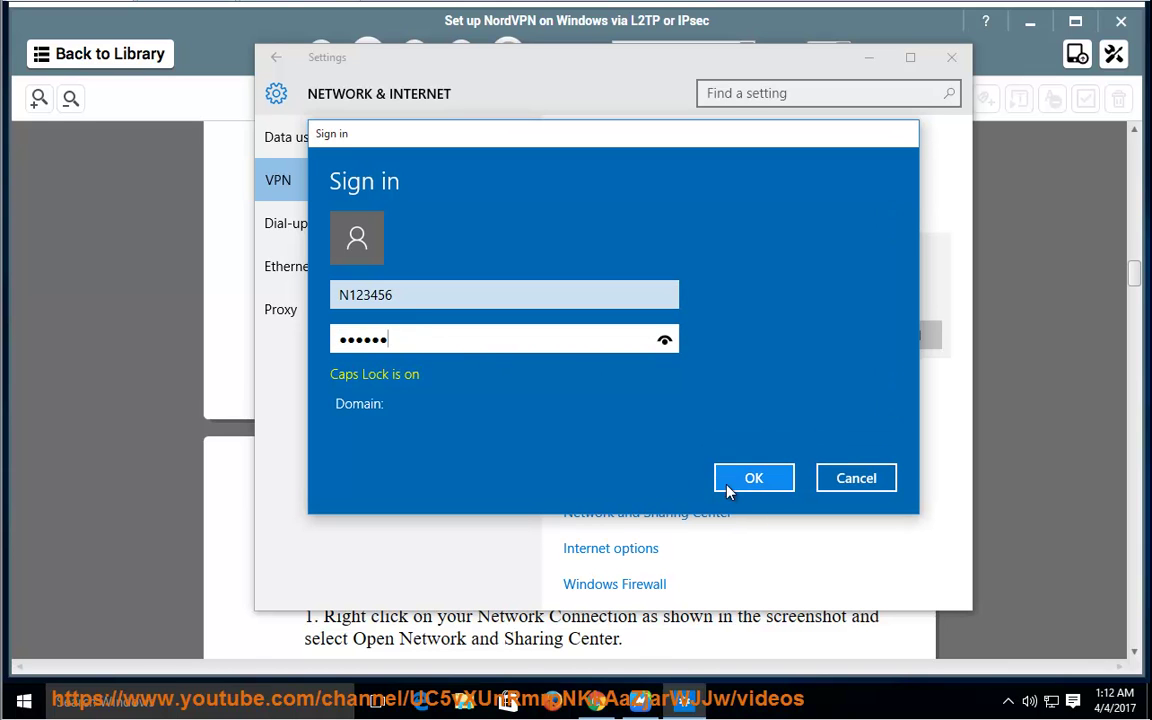
left_click(850, 480)
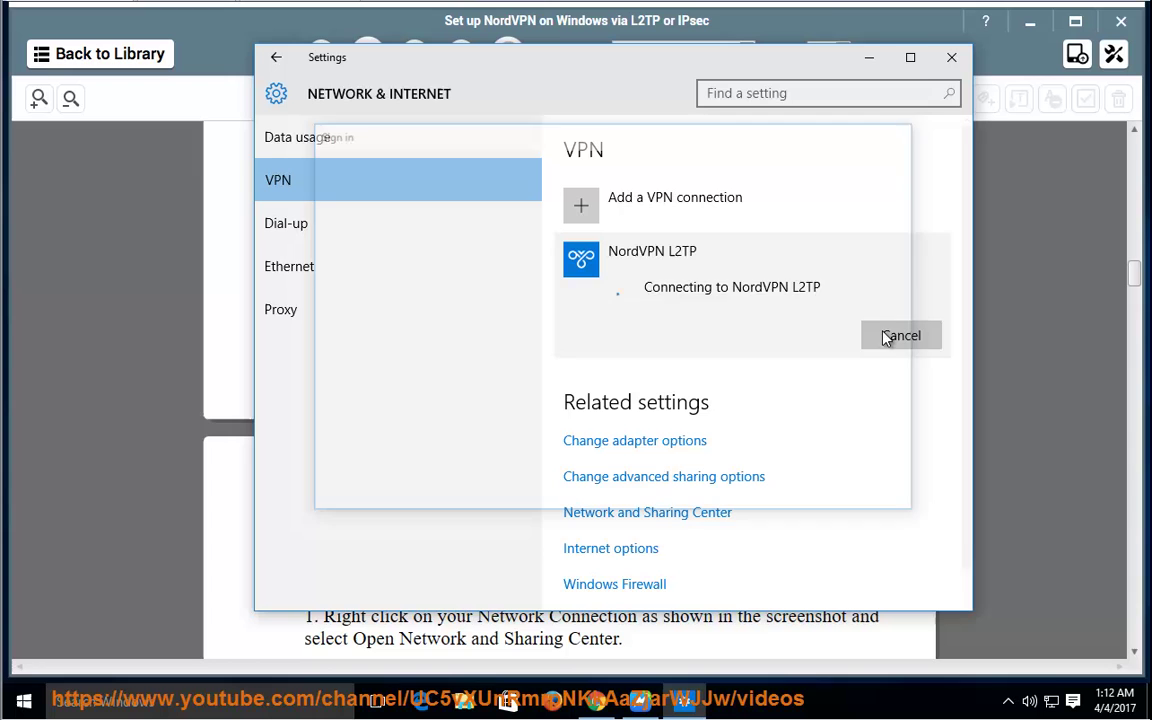
left_click(870, 60)
left_click(370, 53)
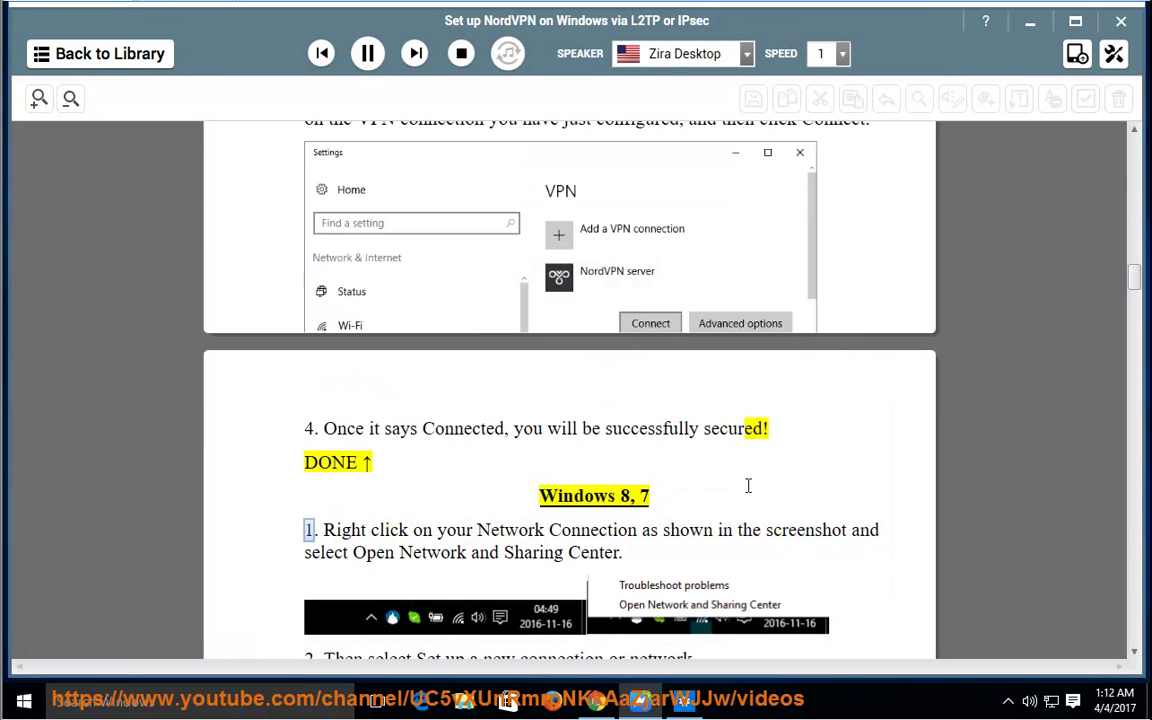
From the Network and Sharing Center, start a new workplace connection that uses a VPN.
right_click(1051, 701)
left_click(1017, 690)
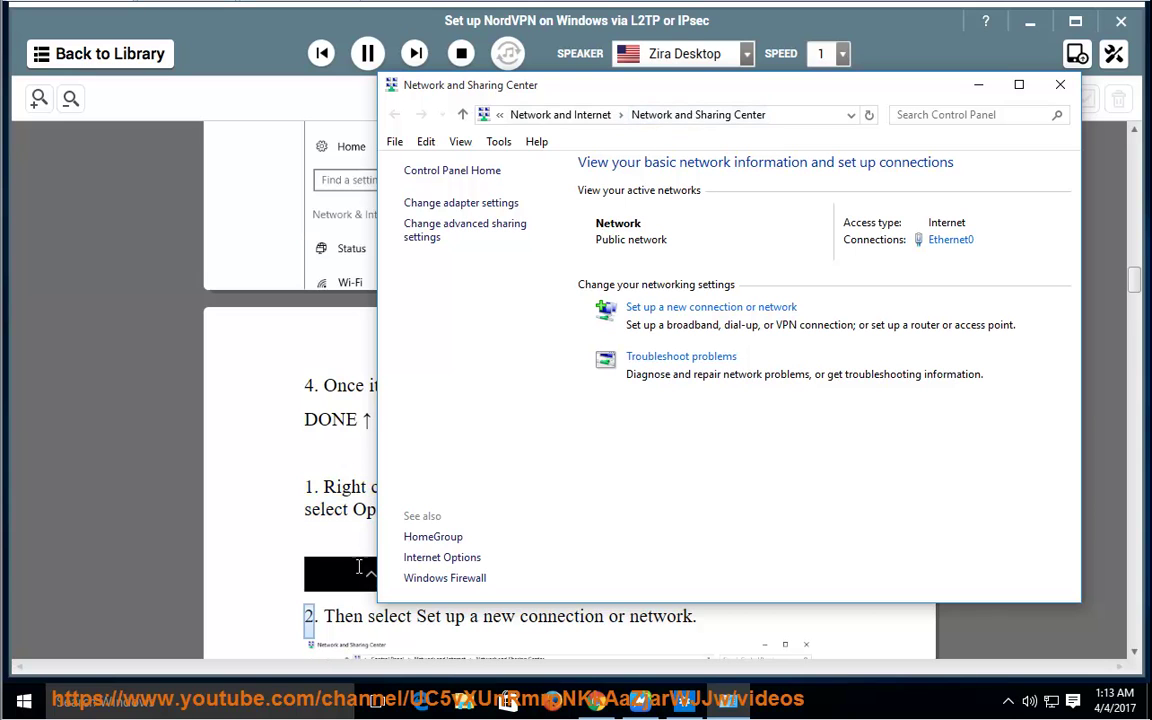
left_click(745, 315)
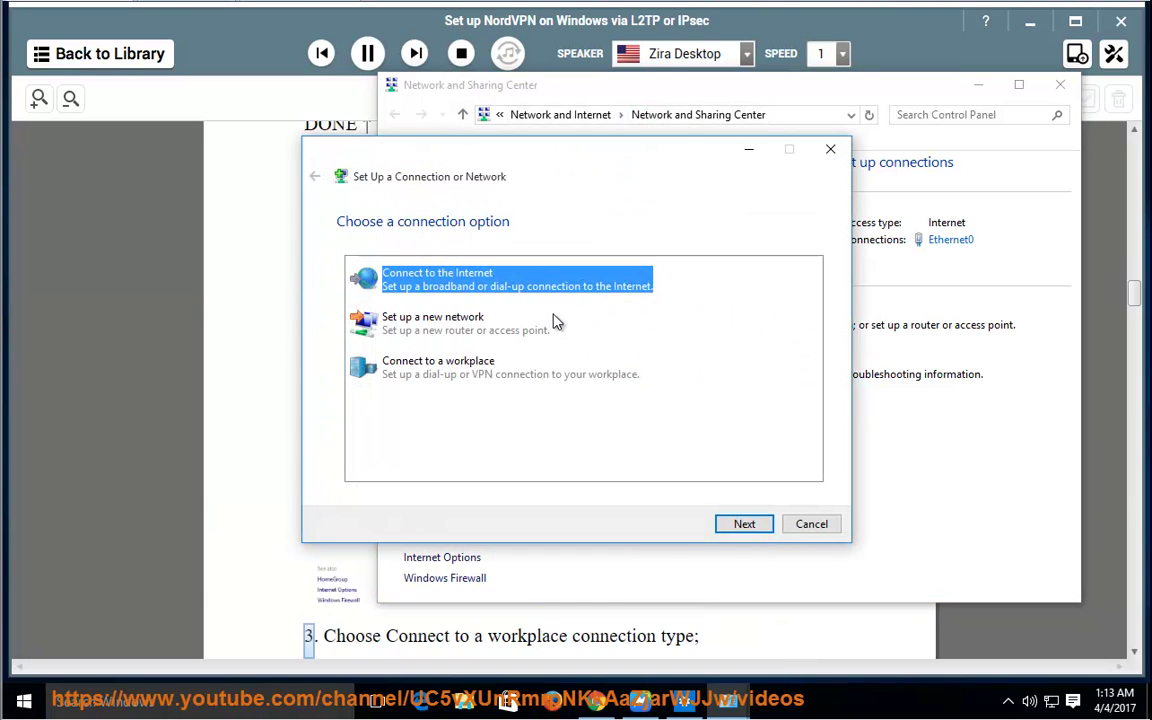
left_click(488, 380)
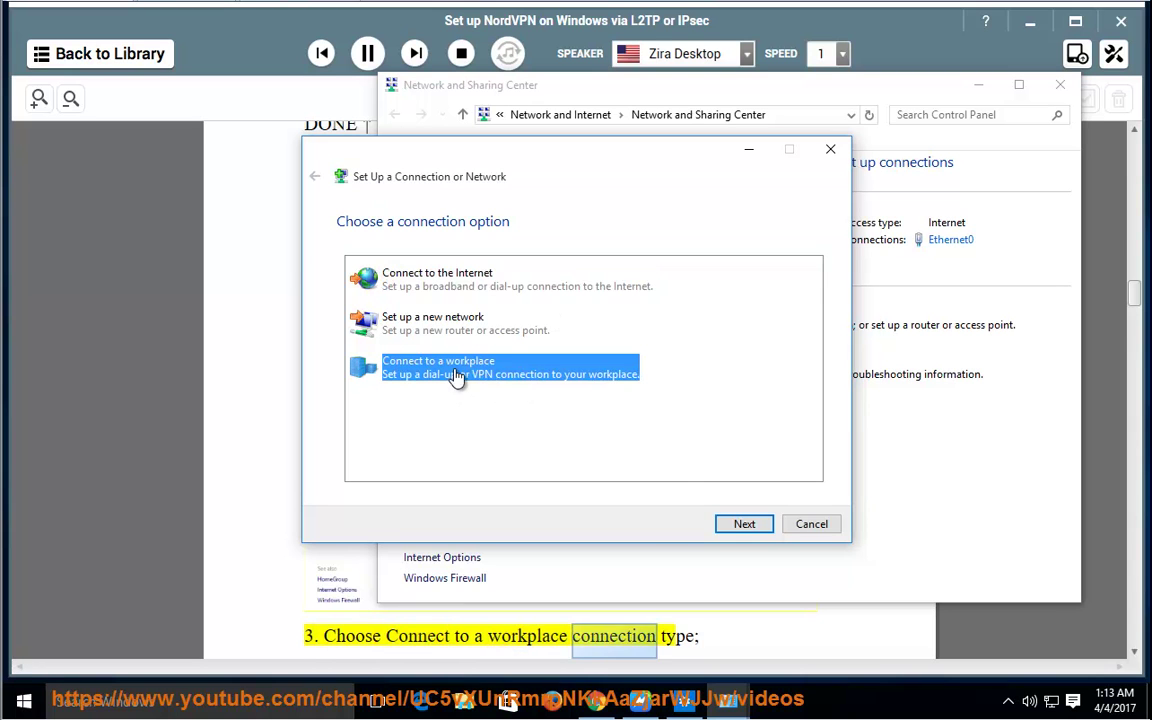
left_click(741, 524)
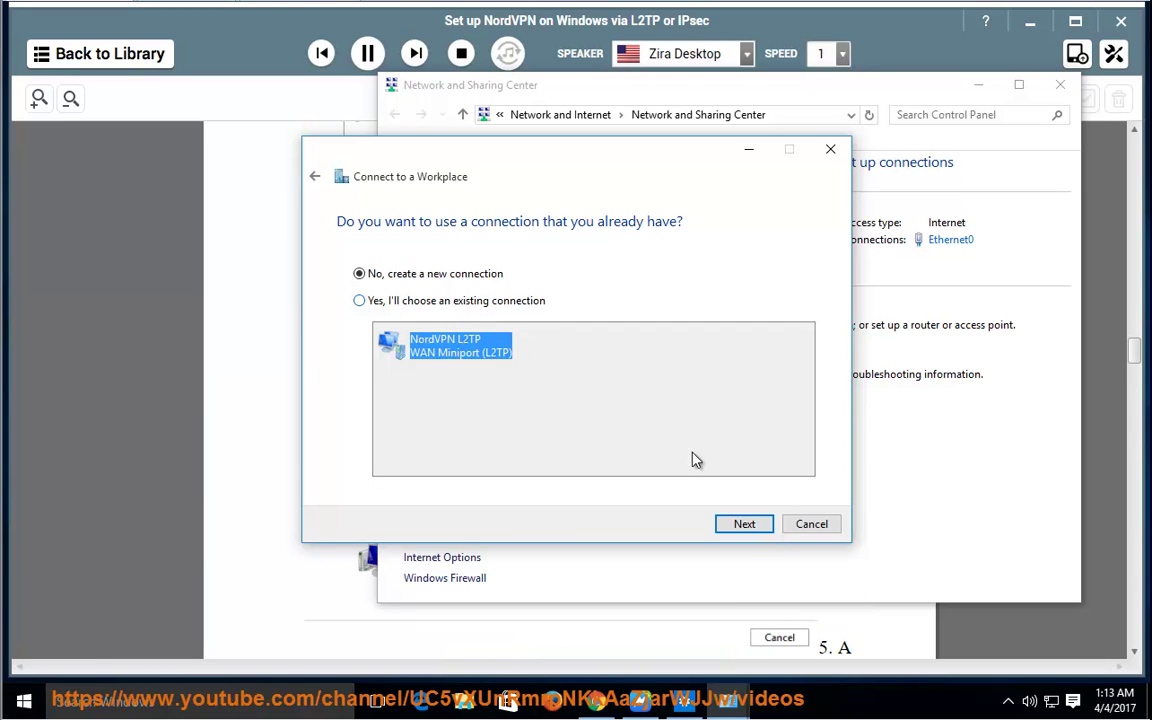
left_click(745, 526)
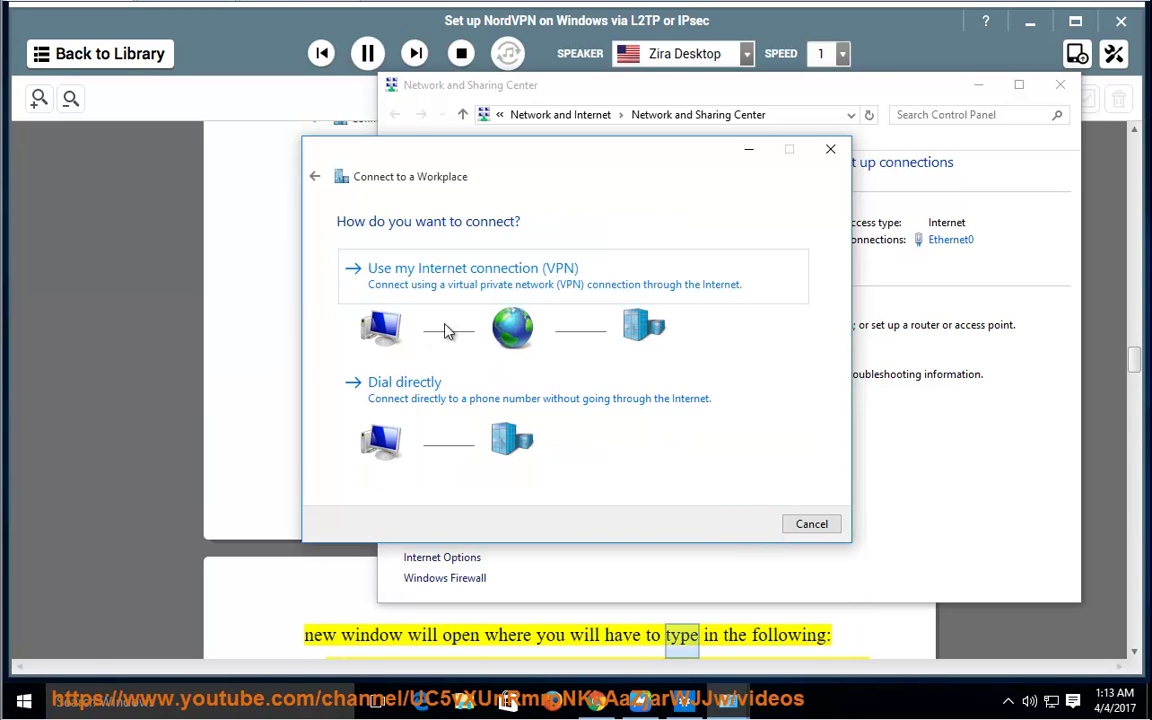
left_click(529, 288)
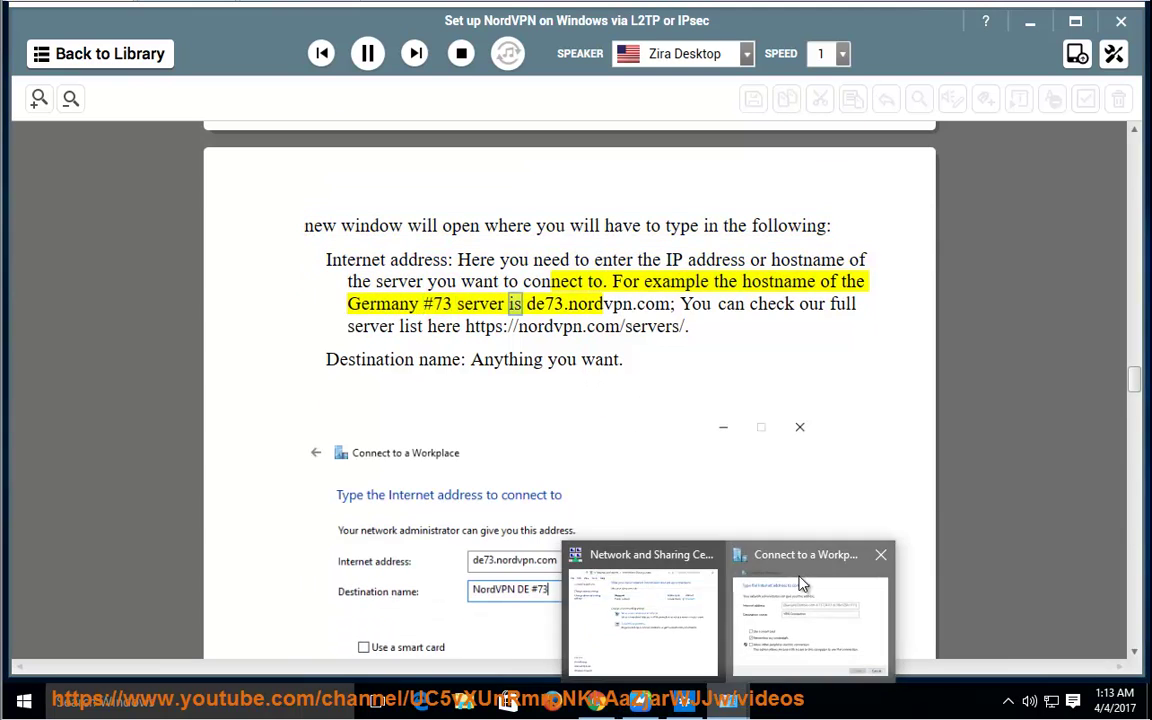
Paste us333.nordvpn.com as the Internet address, name it NordVPN Connection, and create it.
left_click(802, 584)
right_click(538, 289)
left_click(571, 365)
left_click(484, 322)
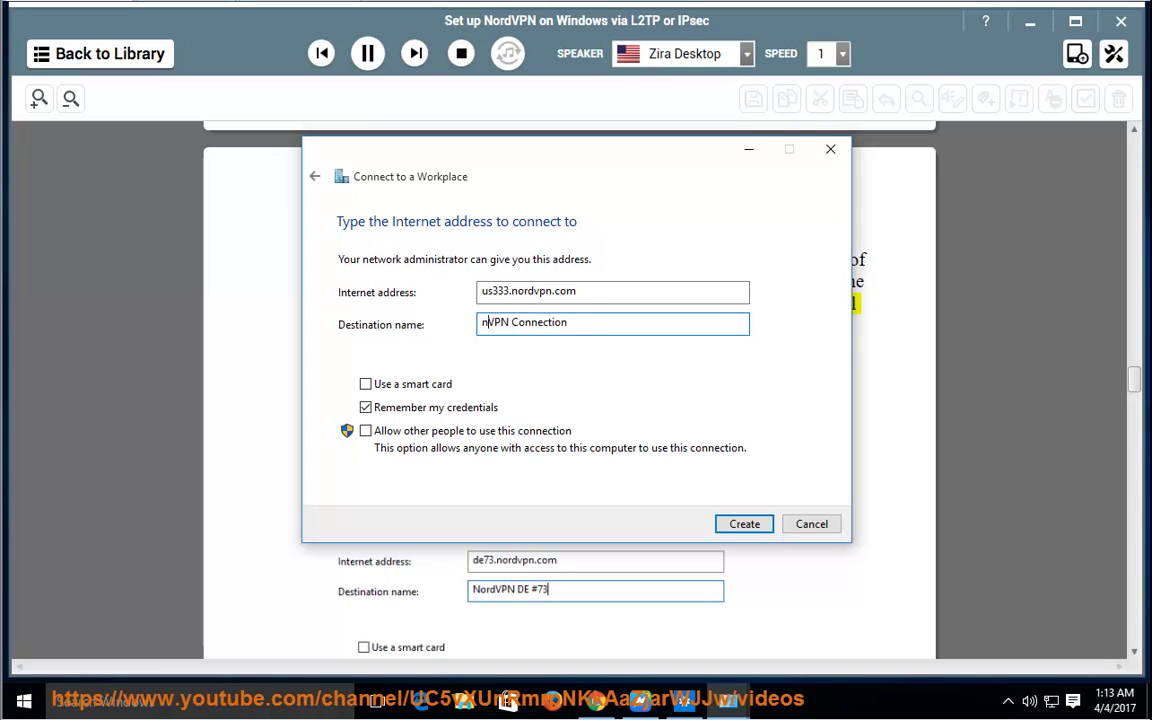
type("nO")
key("BackSpace")
key("BackSpace")
type("Nord")
left_click(740, 527)
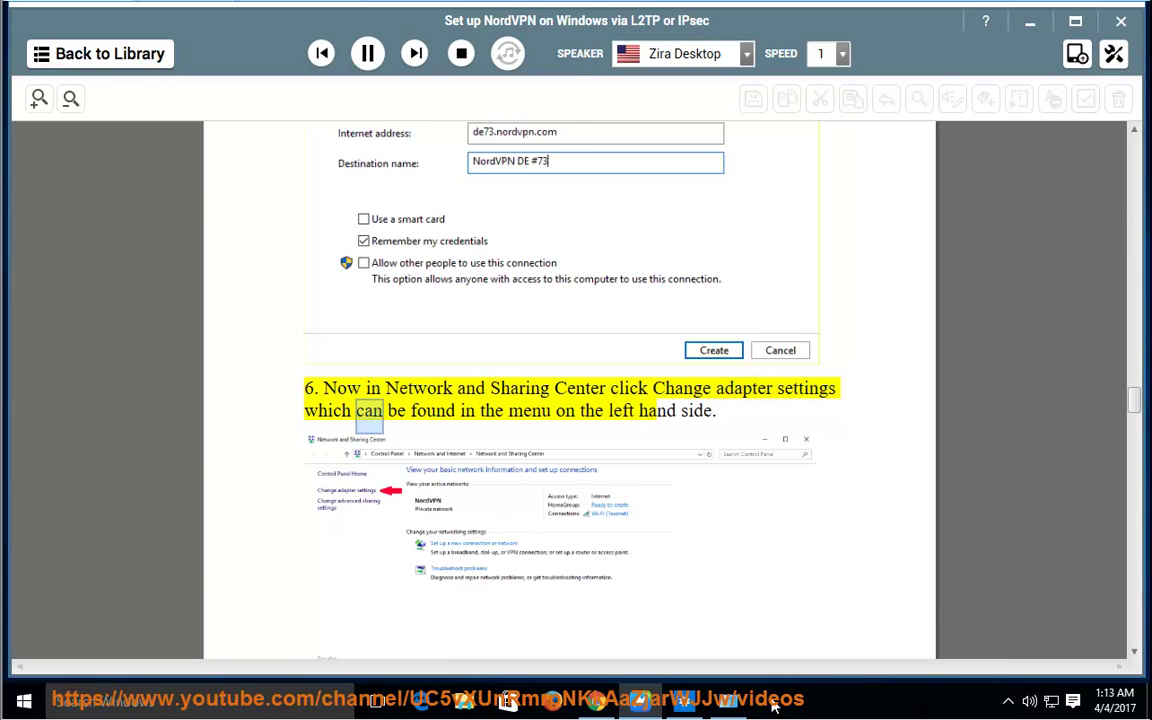
Open the NordVPN L2TP adapter's Properties at its Security tab.
key("alt+Tab")
left_click(505, 203)
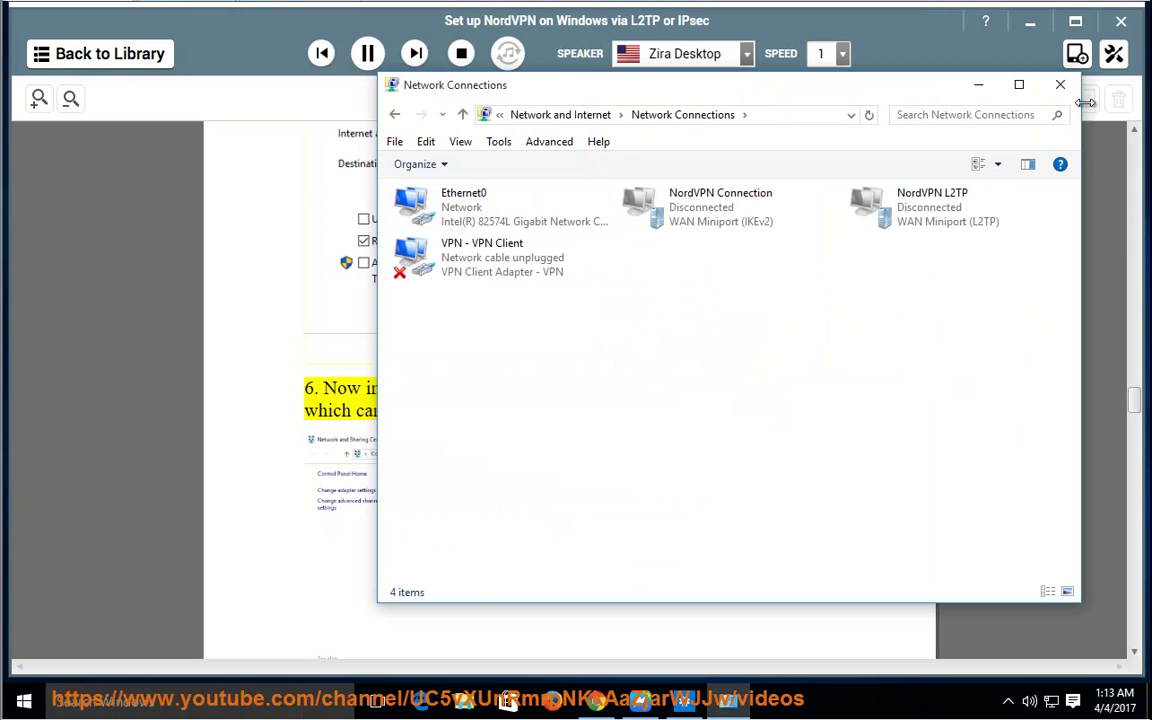
left_click(922, 218)
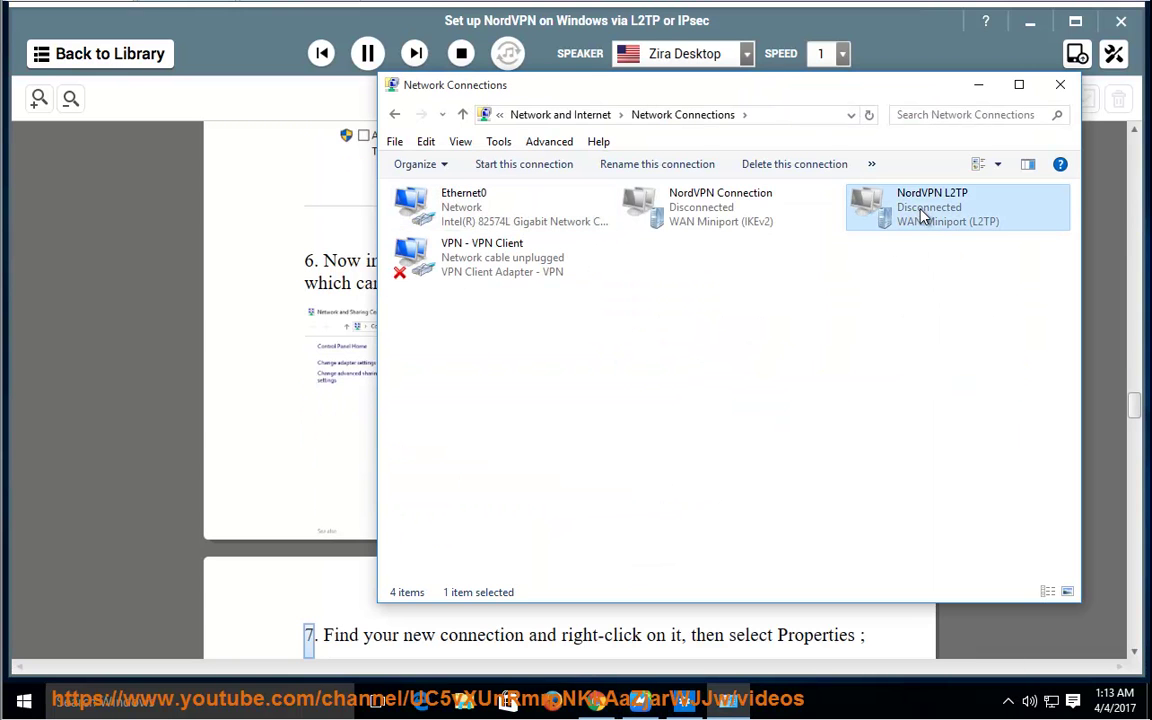
left_click(978, 84)
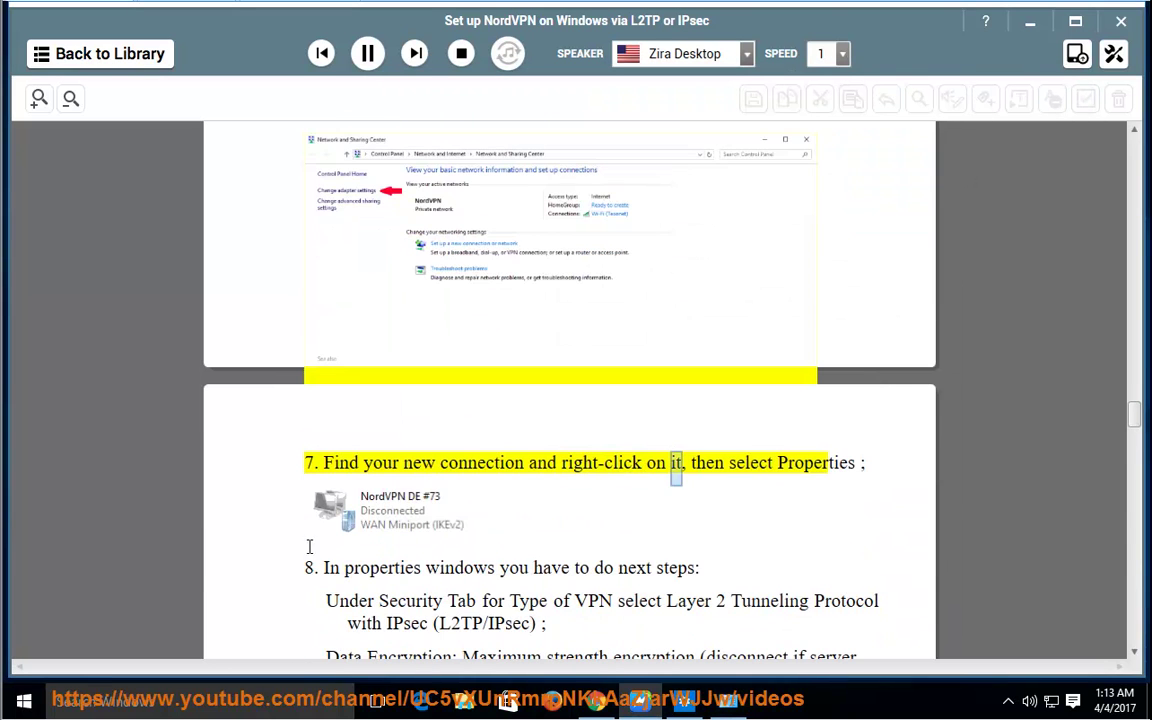
key("alt+Tab")
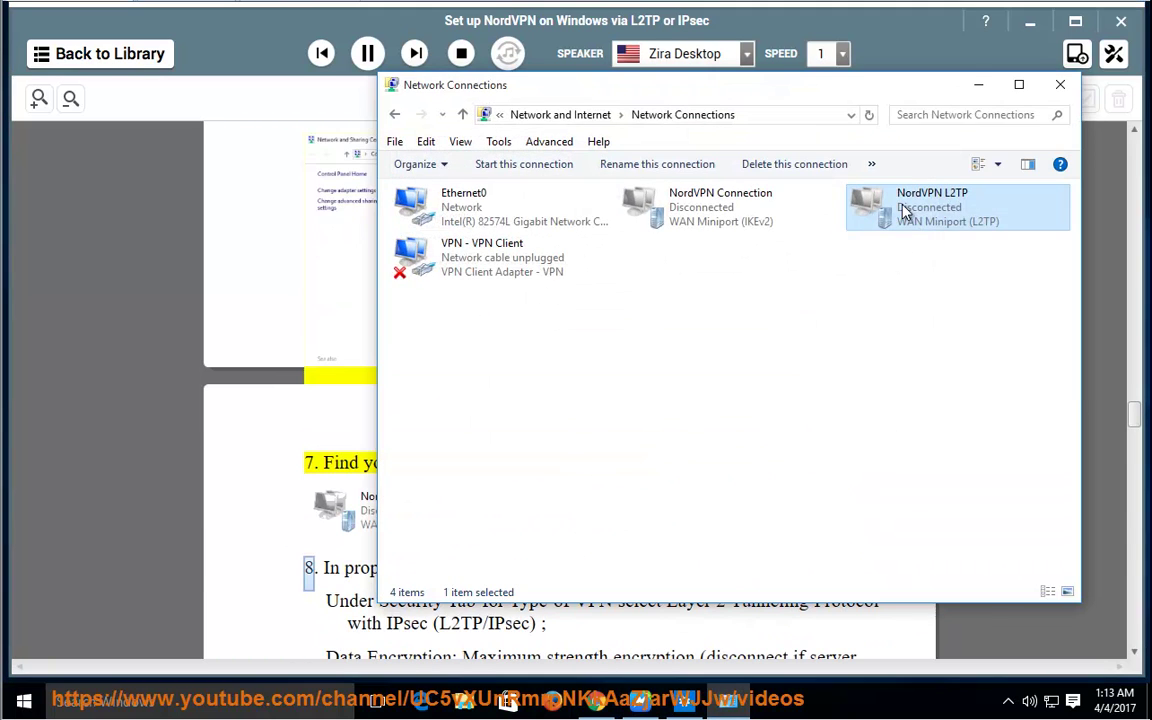
right_click(922, 210)
left_click(955, 381)
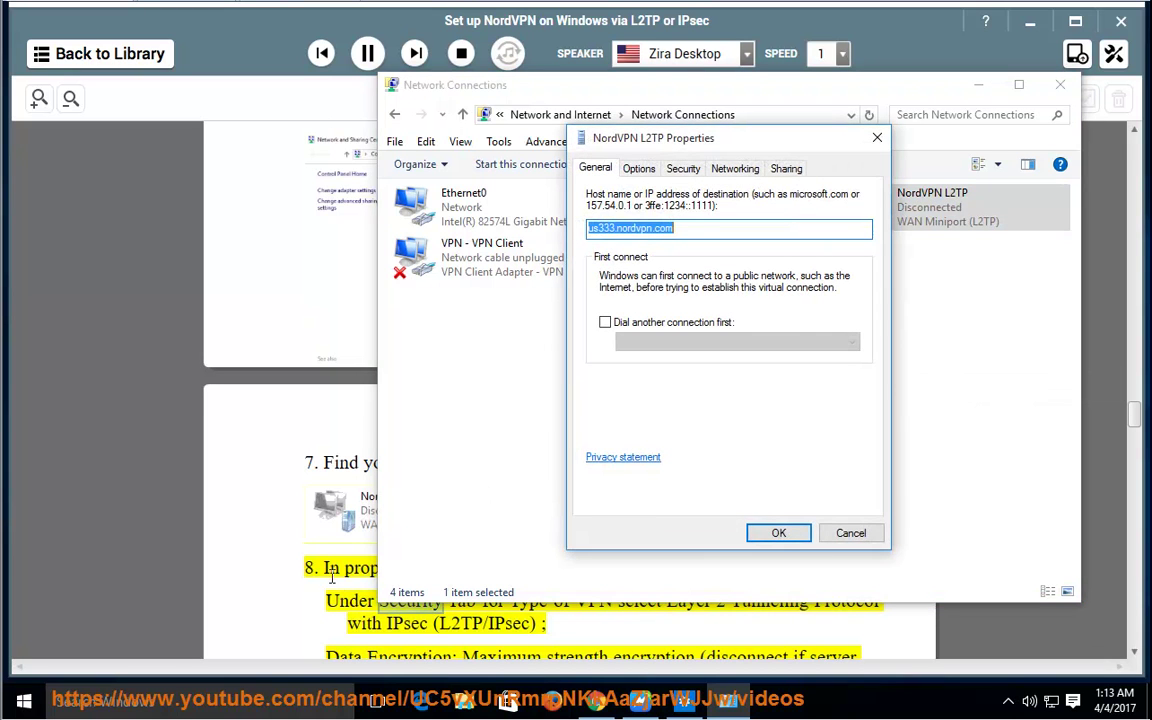
left_click(683, 168)
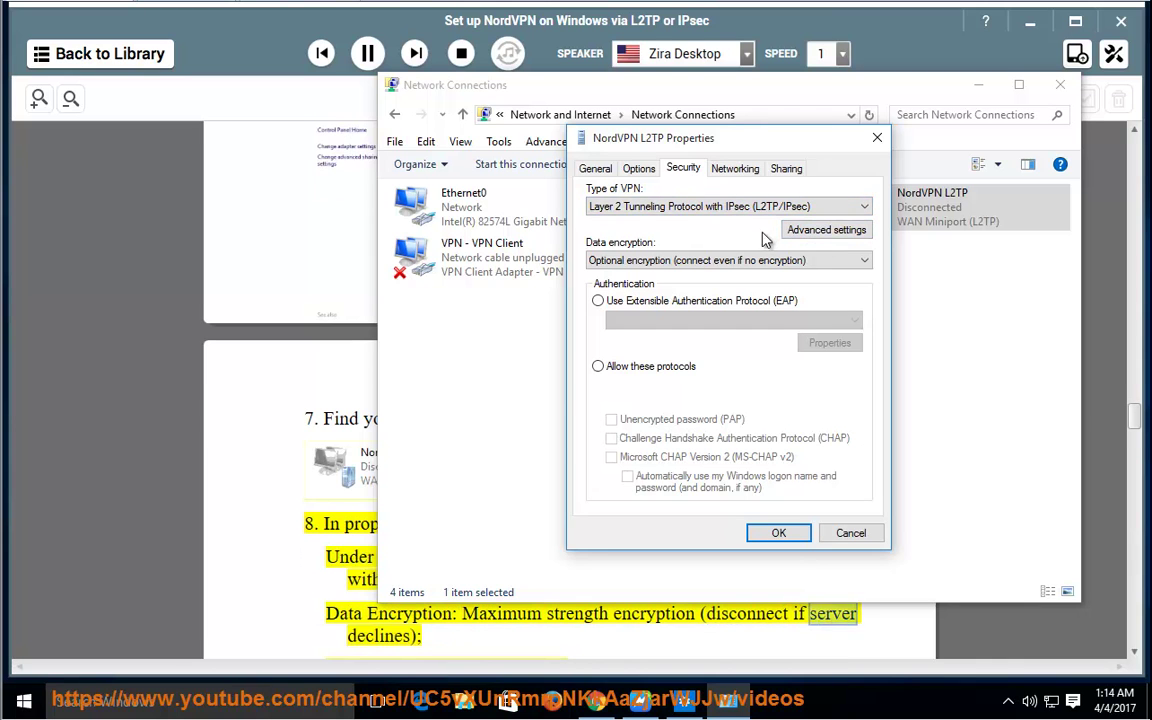
Set NordVPN L2TP data encryption to Maximum strength, pausing the spoken guide.
left_click(740, 263)
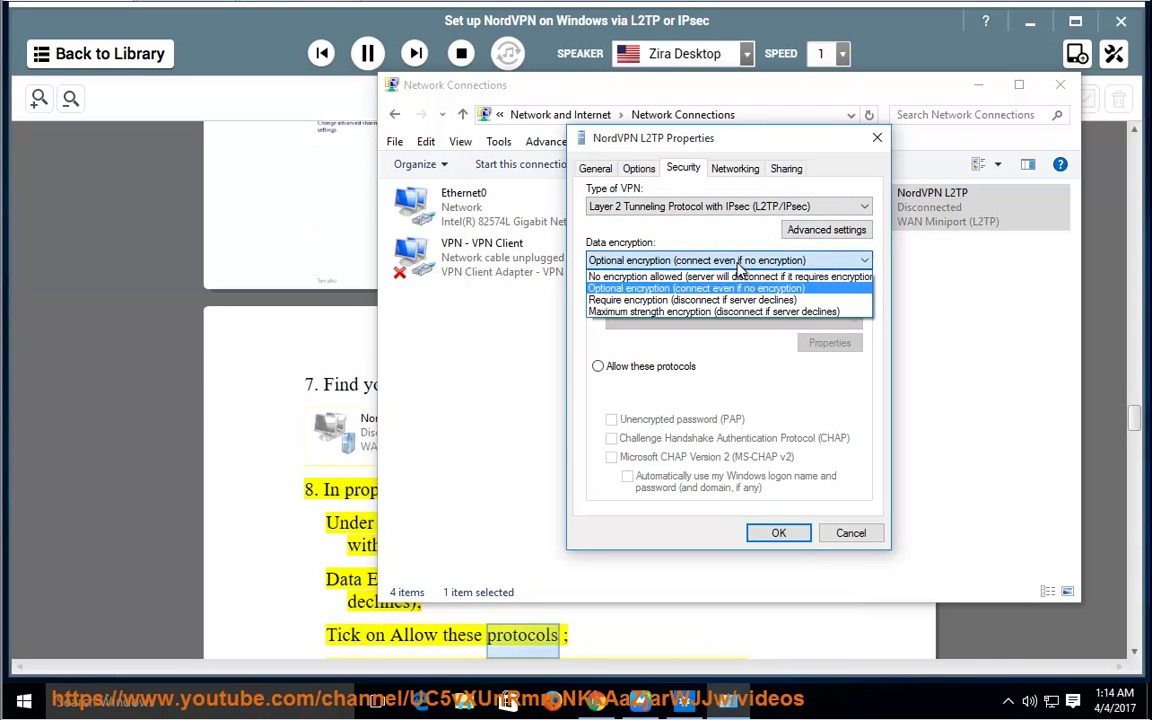
left_click(690, 300)
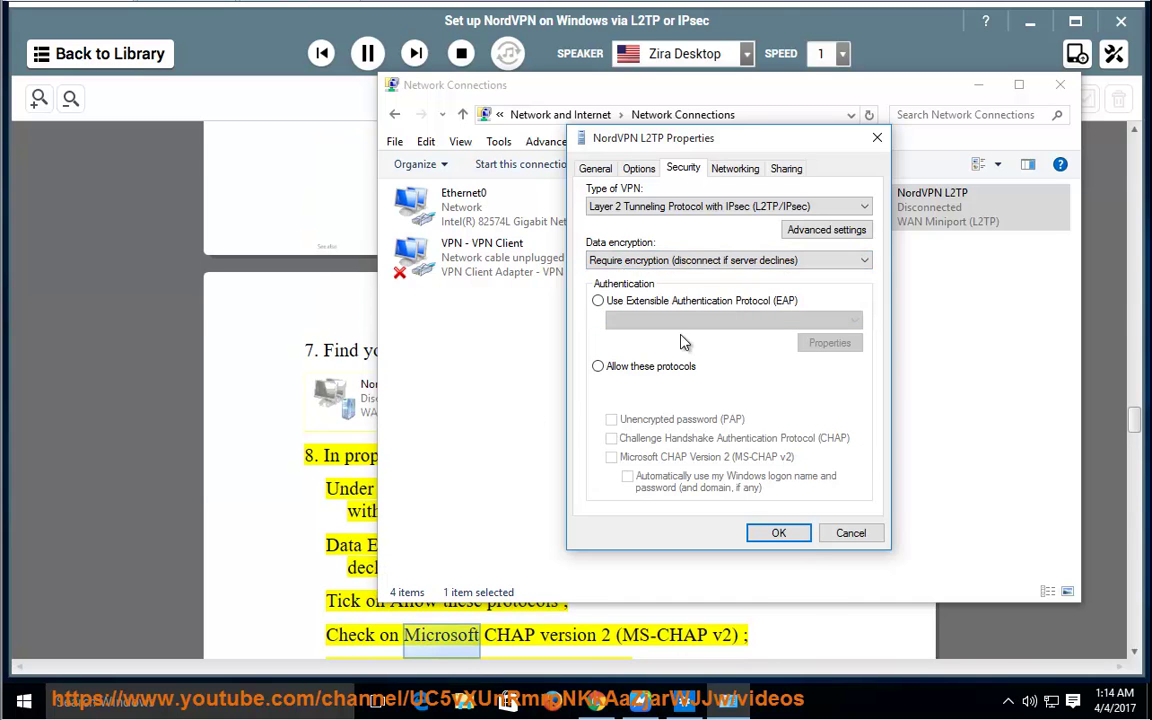
left_click(308, 563)
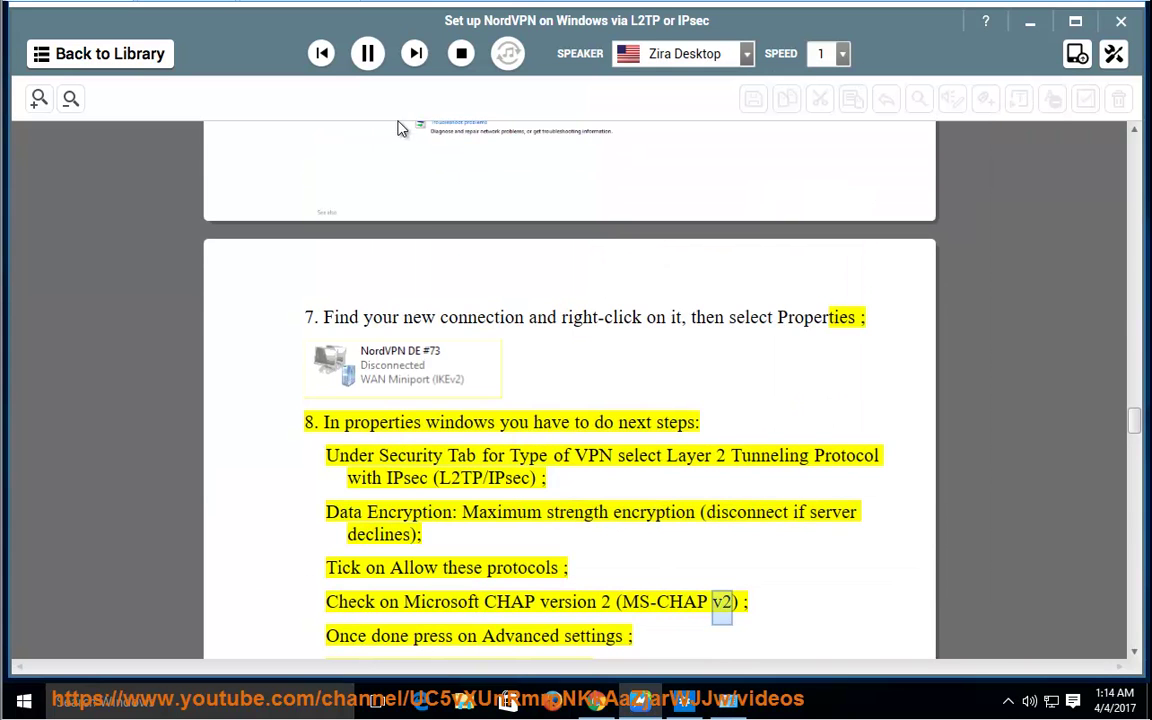
left_click(368, 55)
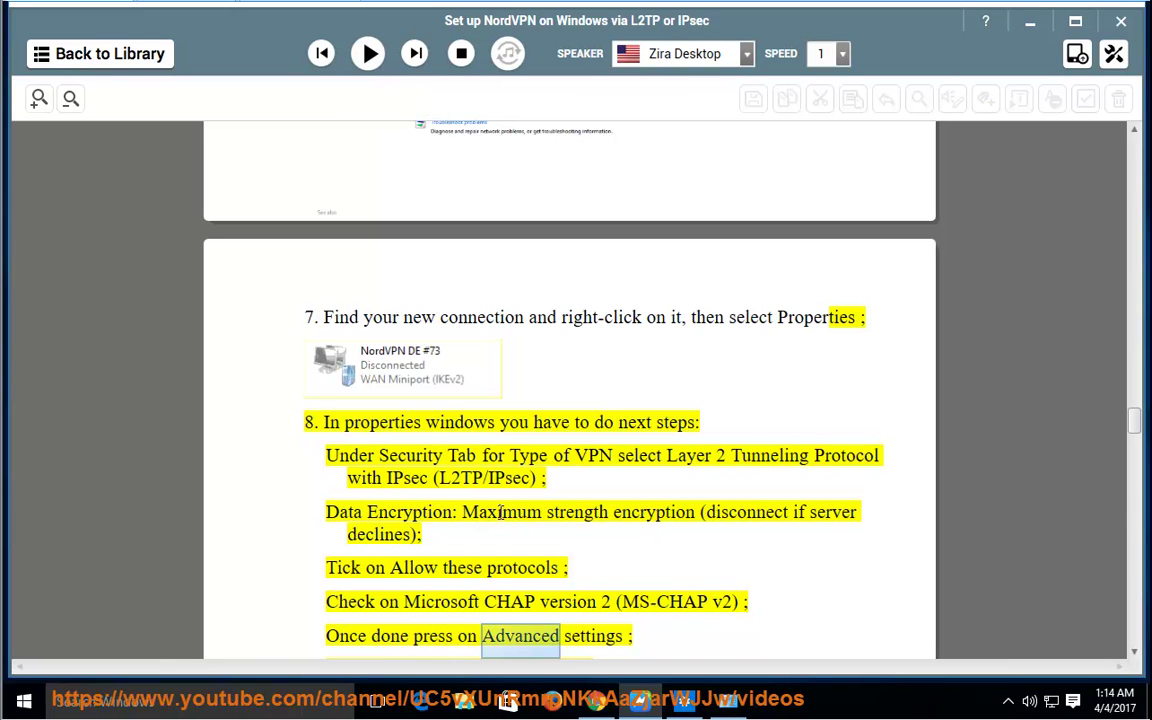
left_click(724, 704)
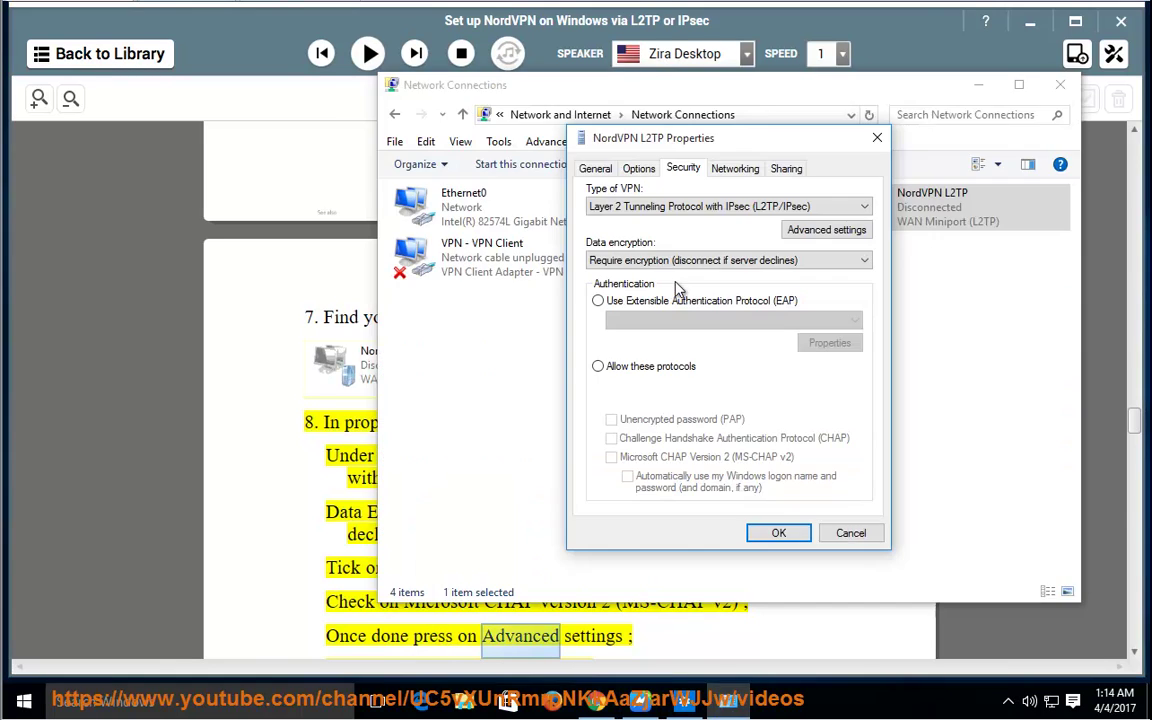
left_click(612, 259)
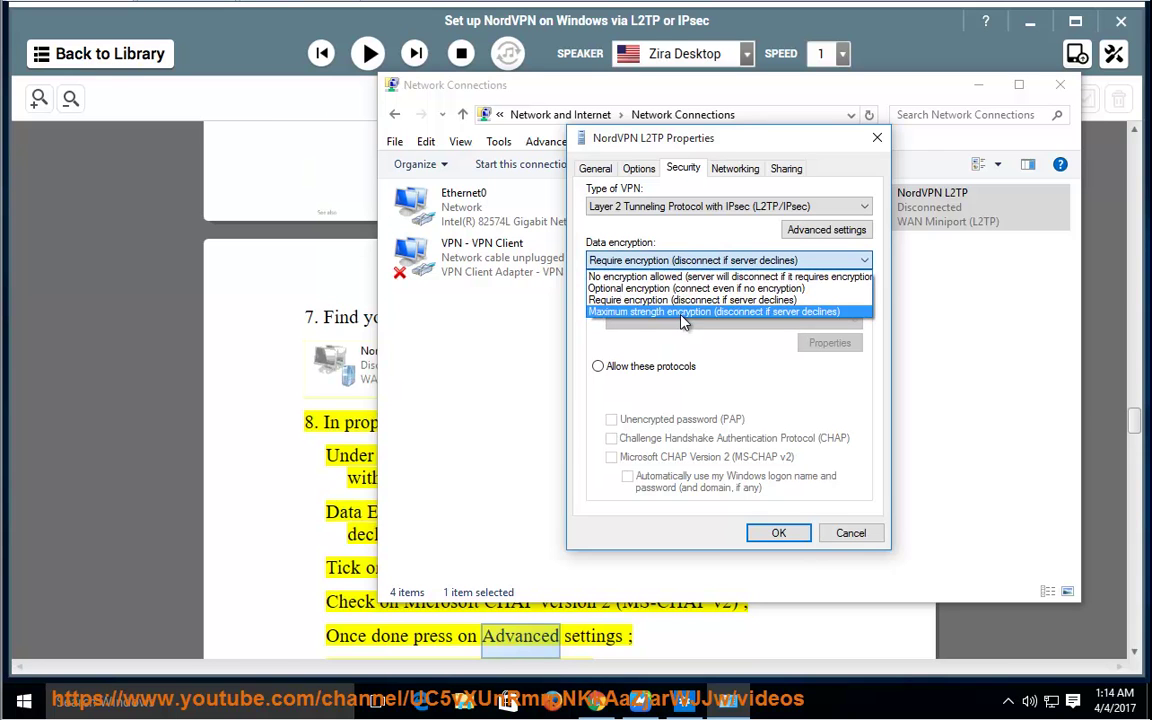
left_click(681, 313)
left_click(343, 565)
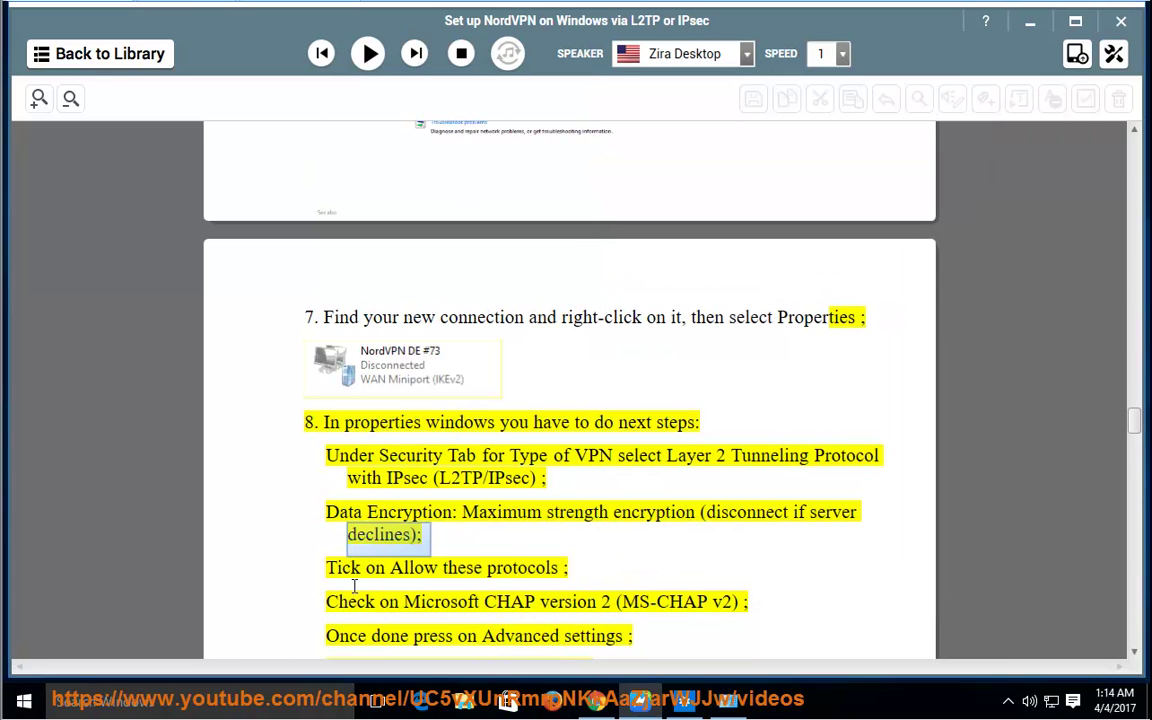
key("alt+Tab")
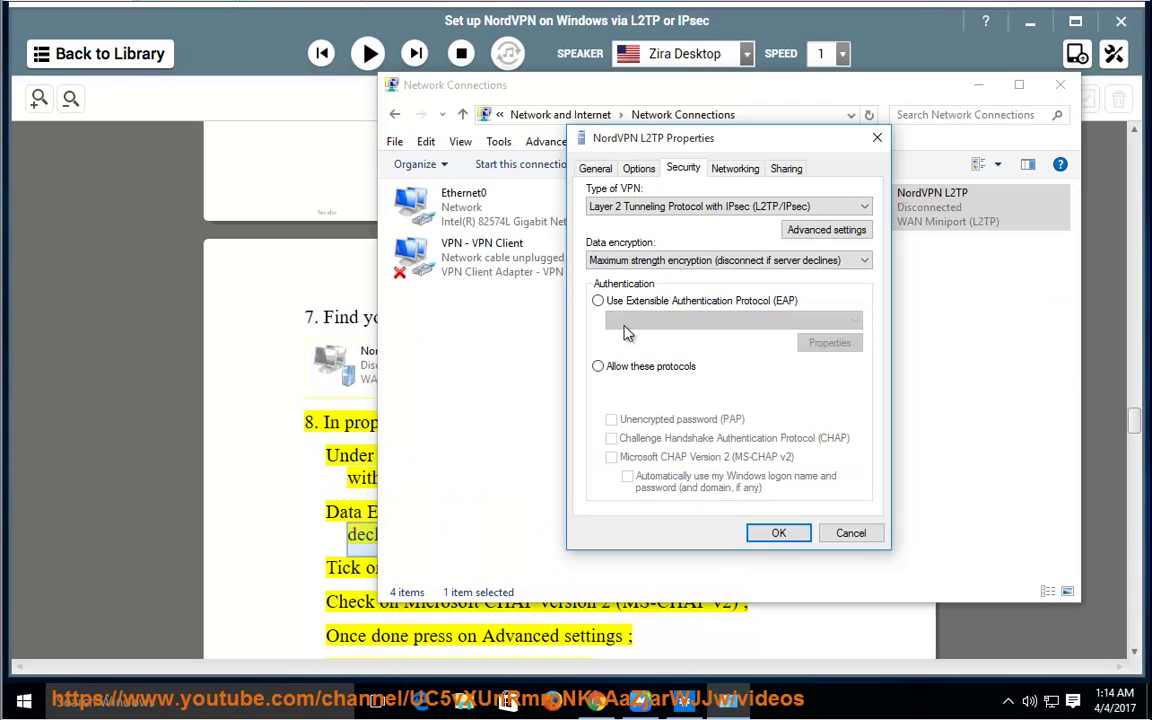
Allow only the MS-CHAP v2 protocol and save the connection properties.
left_click(598, 367)
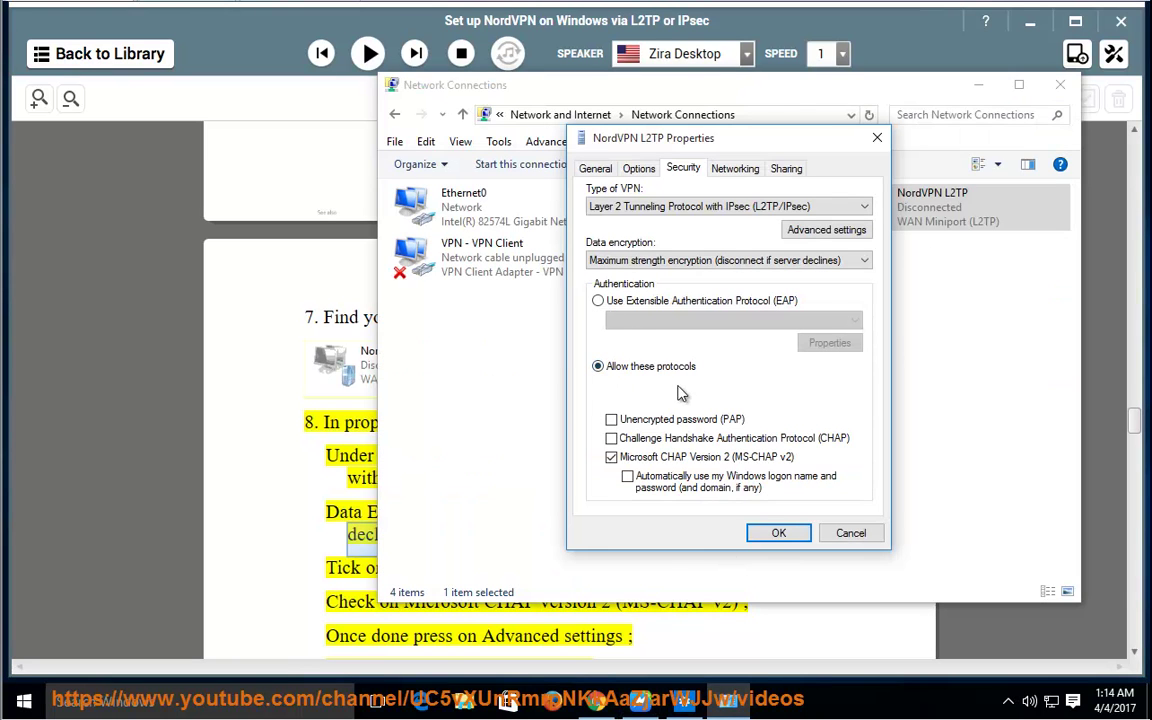
left_click(312, 590)
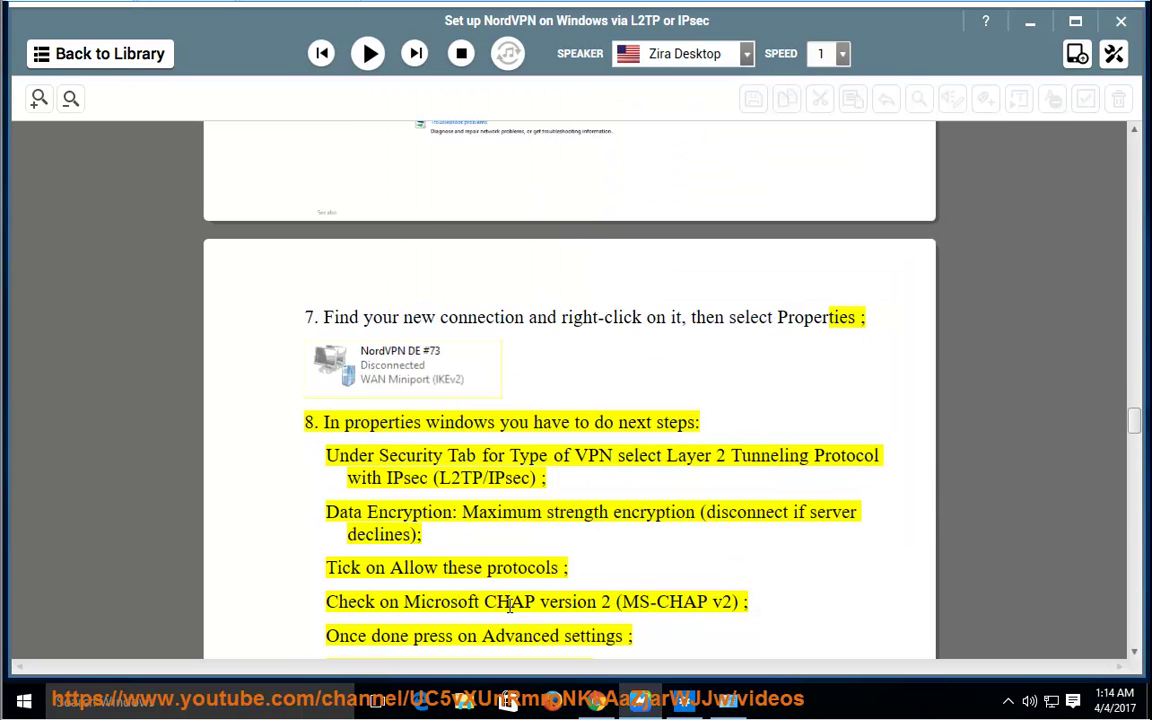
key("alt+Tab")
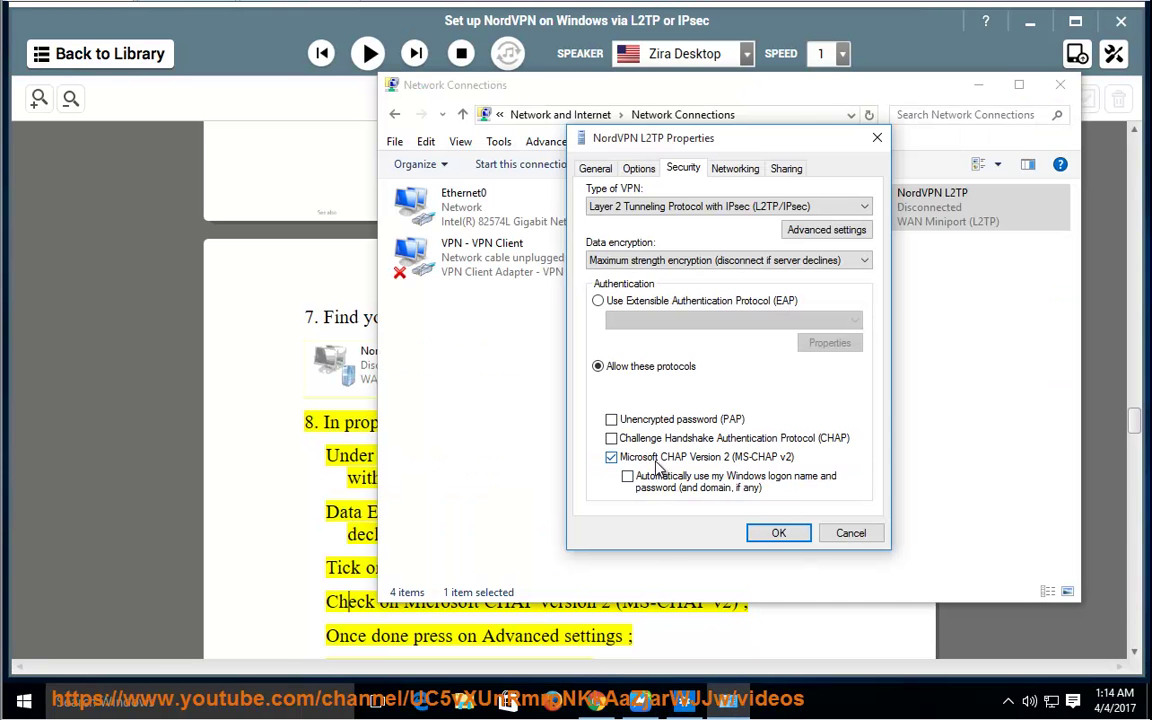
left_click(770, 534)
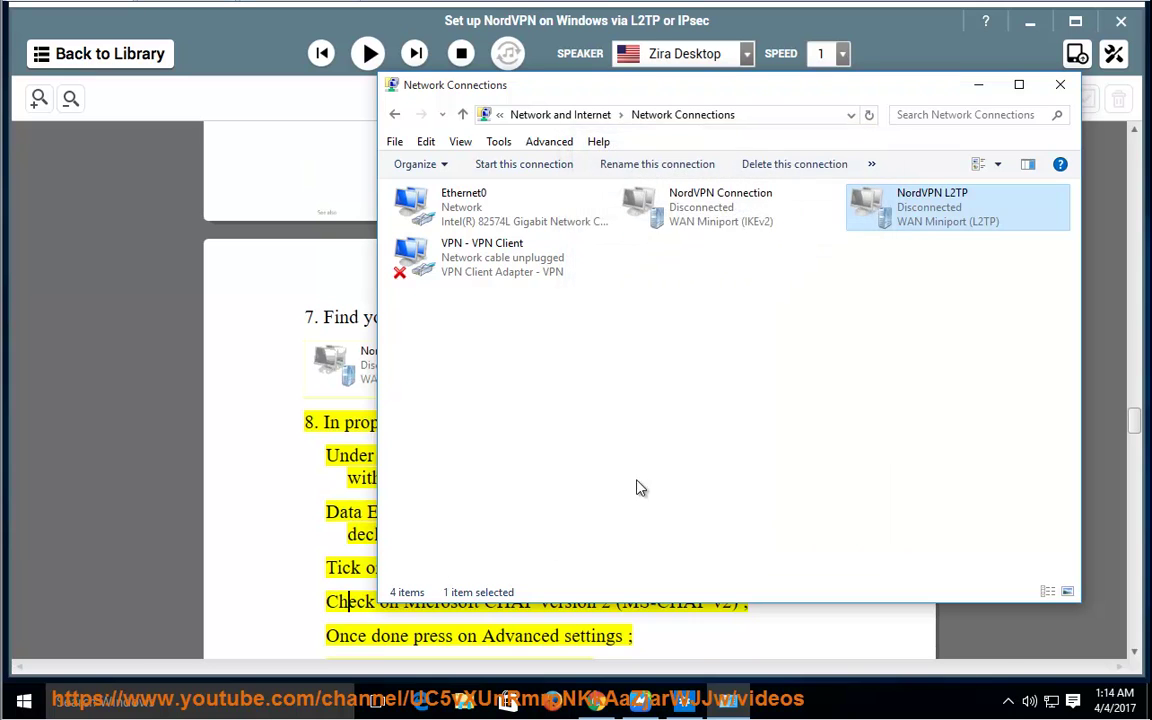
Reopen NordVPN L2TP's Properties to review its Security settings.
left_click(358, 556)
left_click(729, 699)
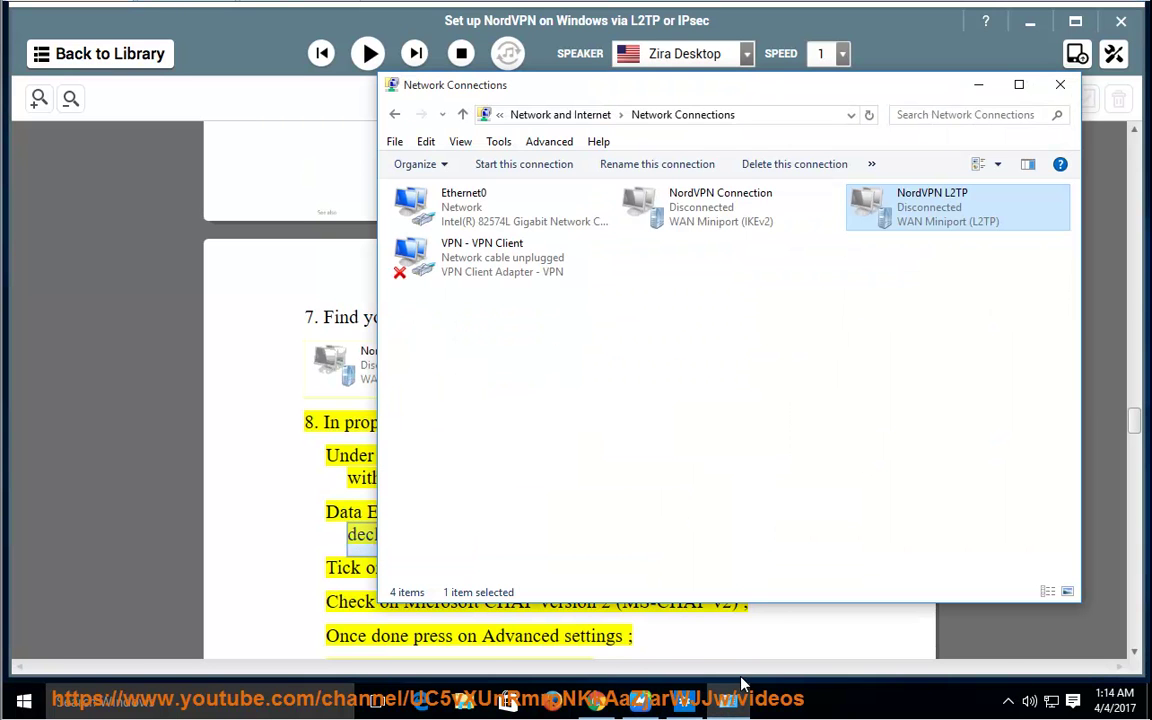
right_click(958, 220)
left_click(984, 391)
left_click(684, 169)
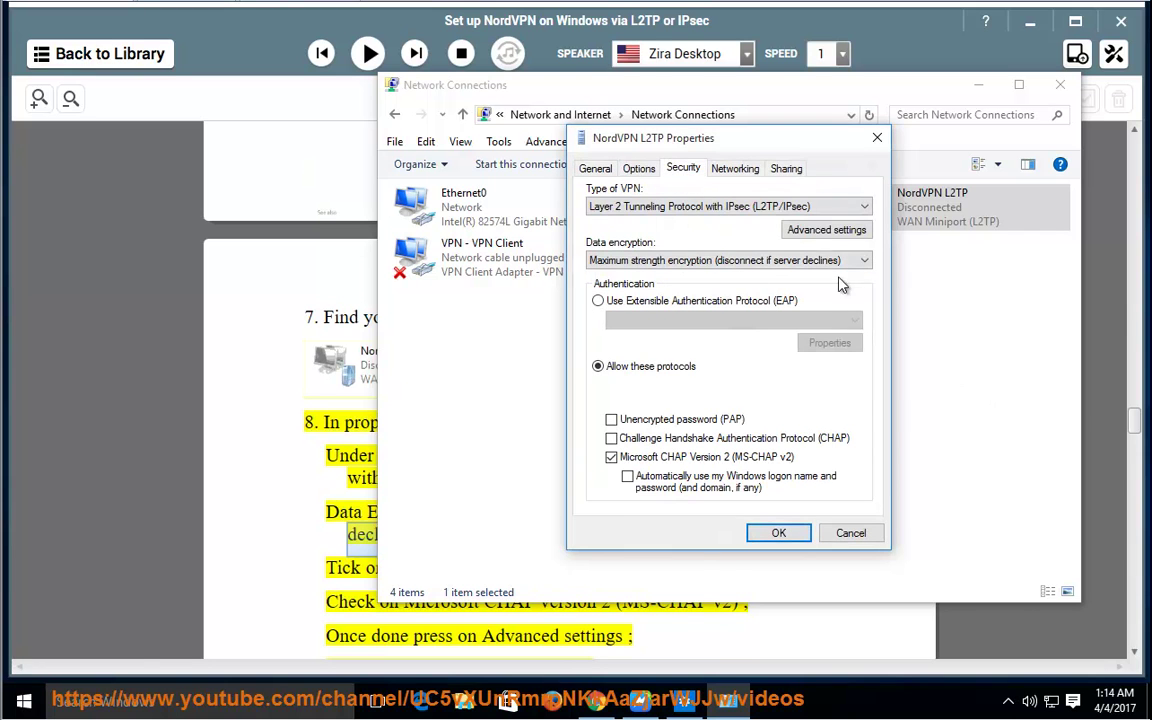
In Advanced settings, choose preshared key authentication while pausing the guide's read-aloud.
left_click(826, 229)
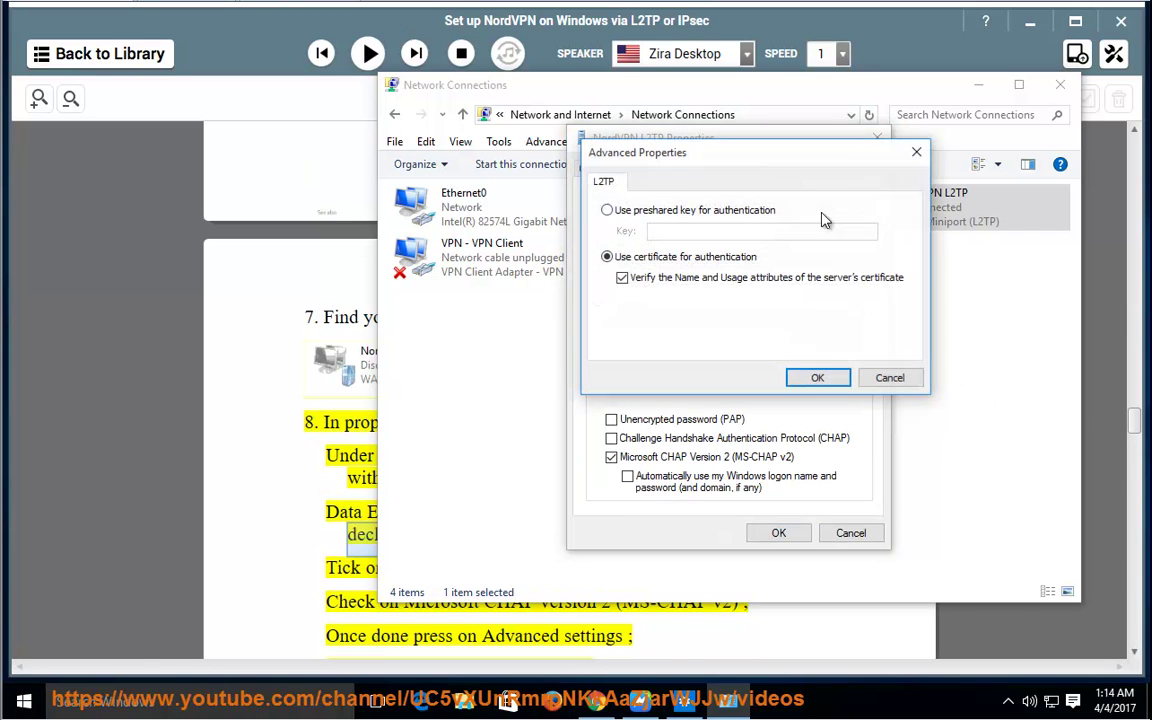
left_click(607, 210)
left_click(368, 53)
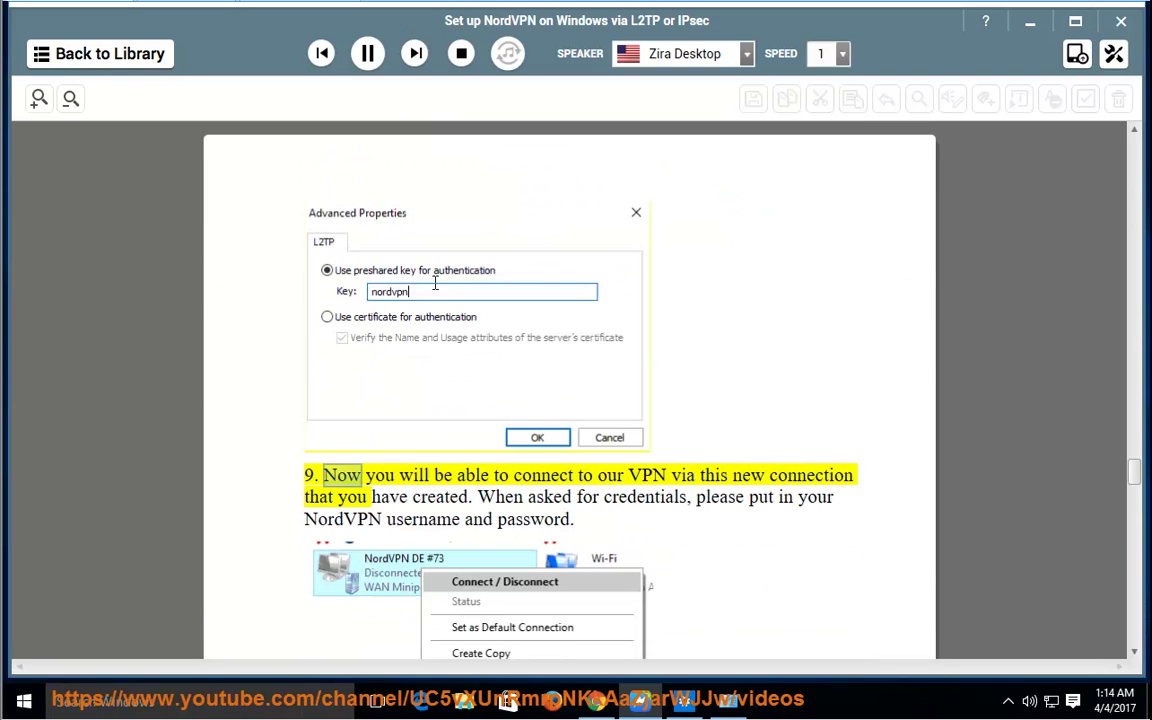
key("space")
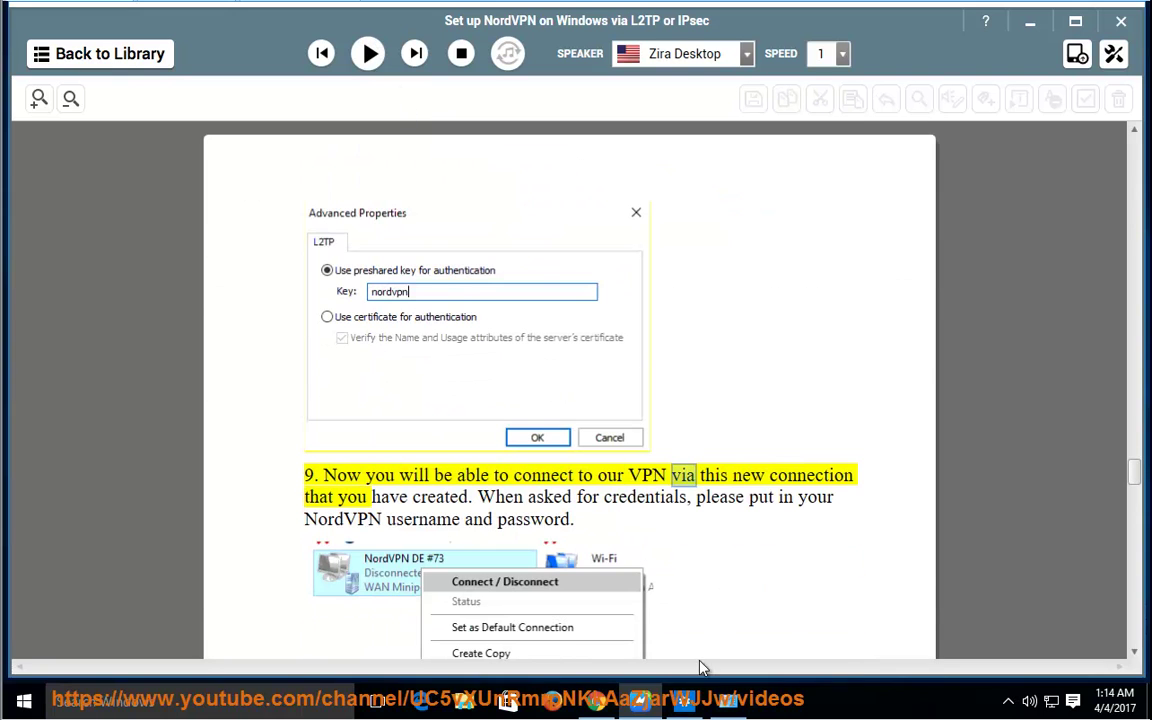
key("alt+Tab")
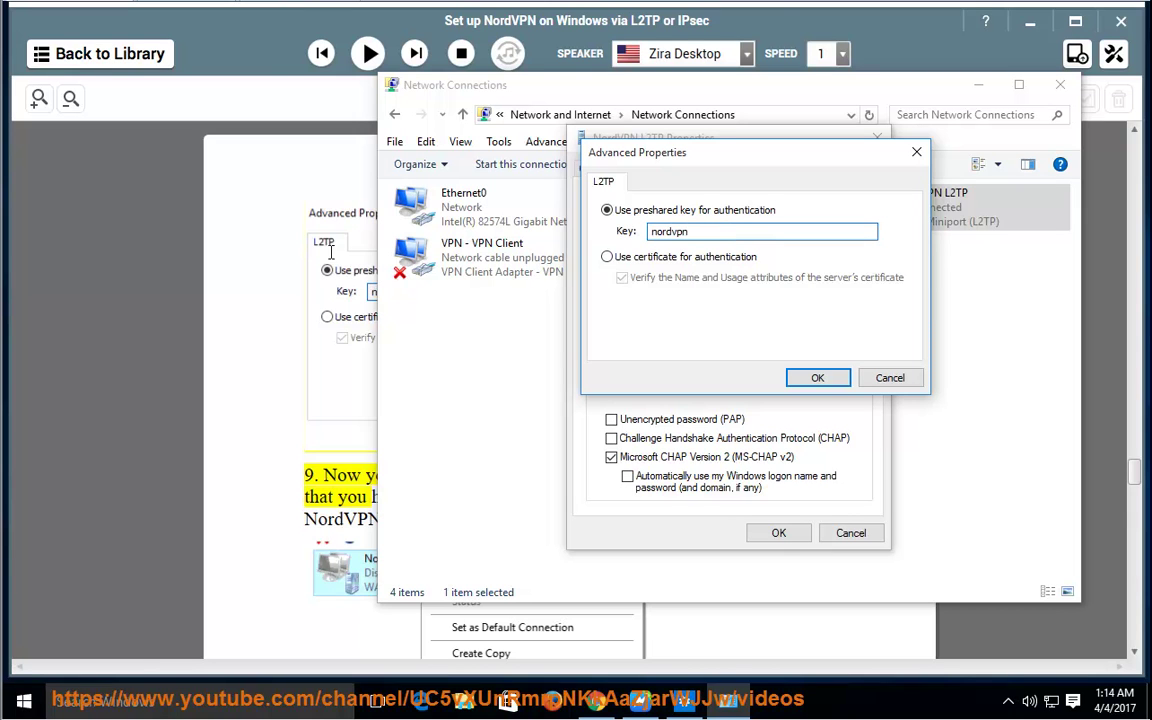
Confirm the guide's preshared key, save NordVPN L2TP properties, and resume reading the guide.
left_click(331, 252)
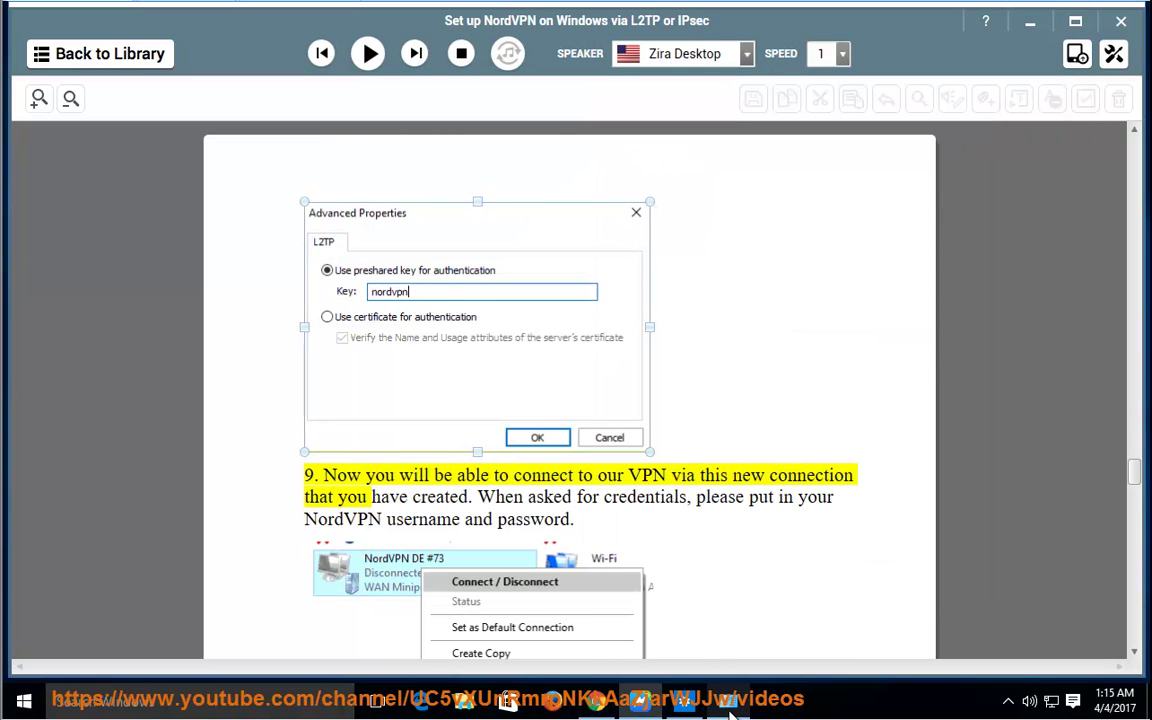
key("alt+Tab")
left_click(812, 378)
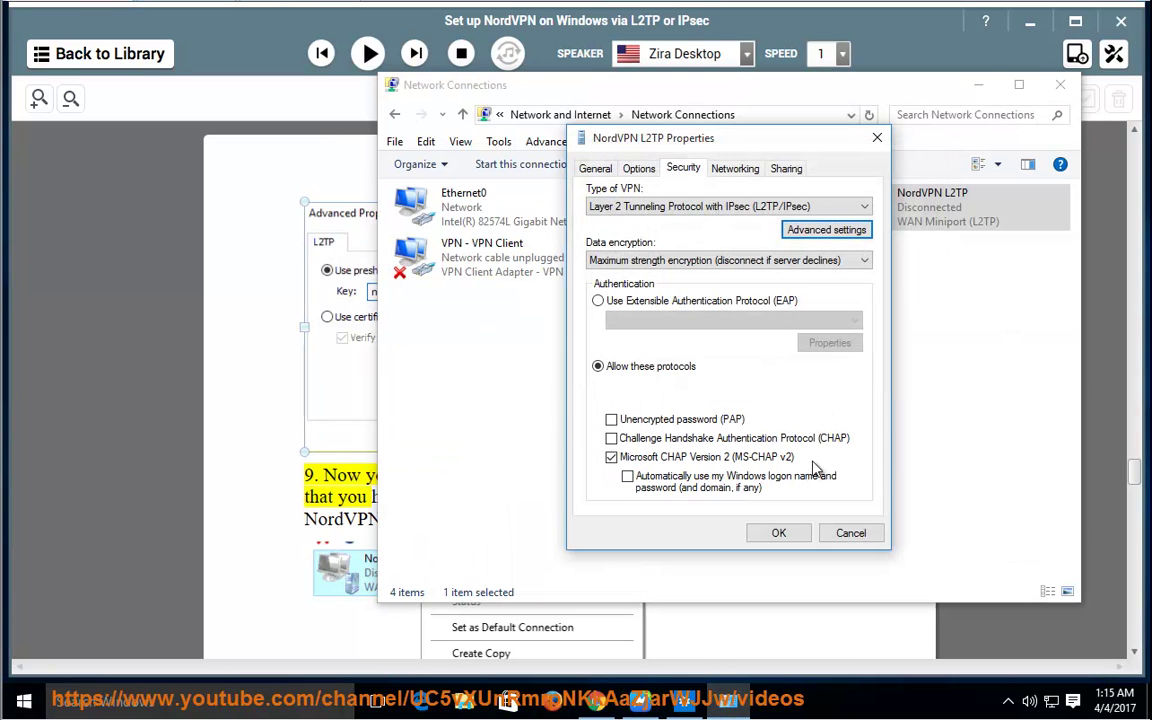
left_click(782, 533)
left_click(350, 483)
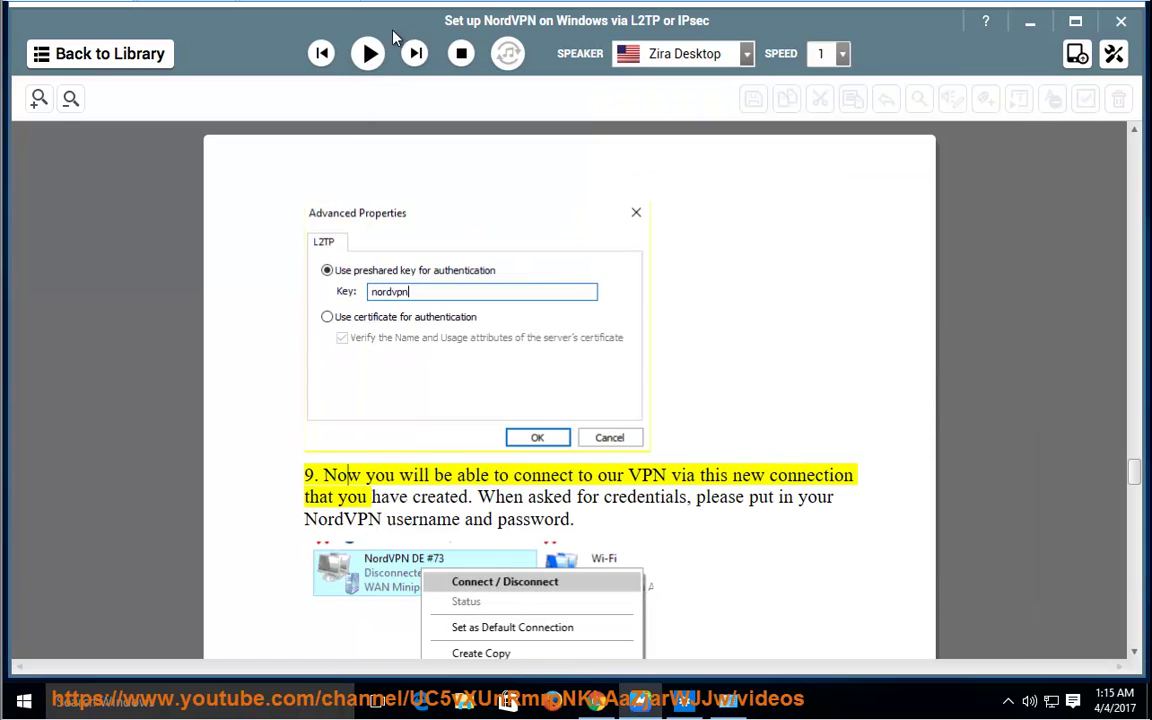
left_click(368, 53)
scroll(545, 529, "down", 3)
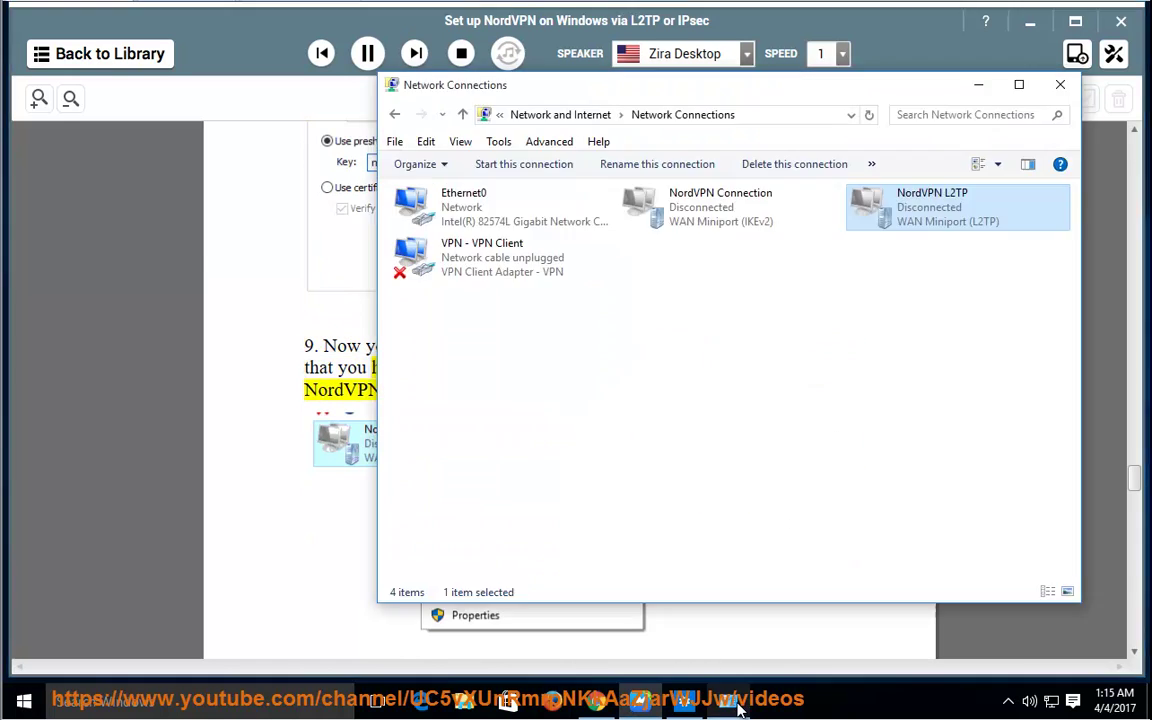
Connect NordVPN Connection via NordVPN L2TP, cancel sign-in, then close Settings and Network Connections.
key("alt+Tab")
right_click(963, 195)
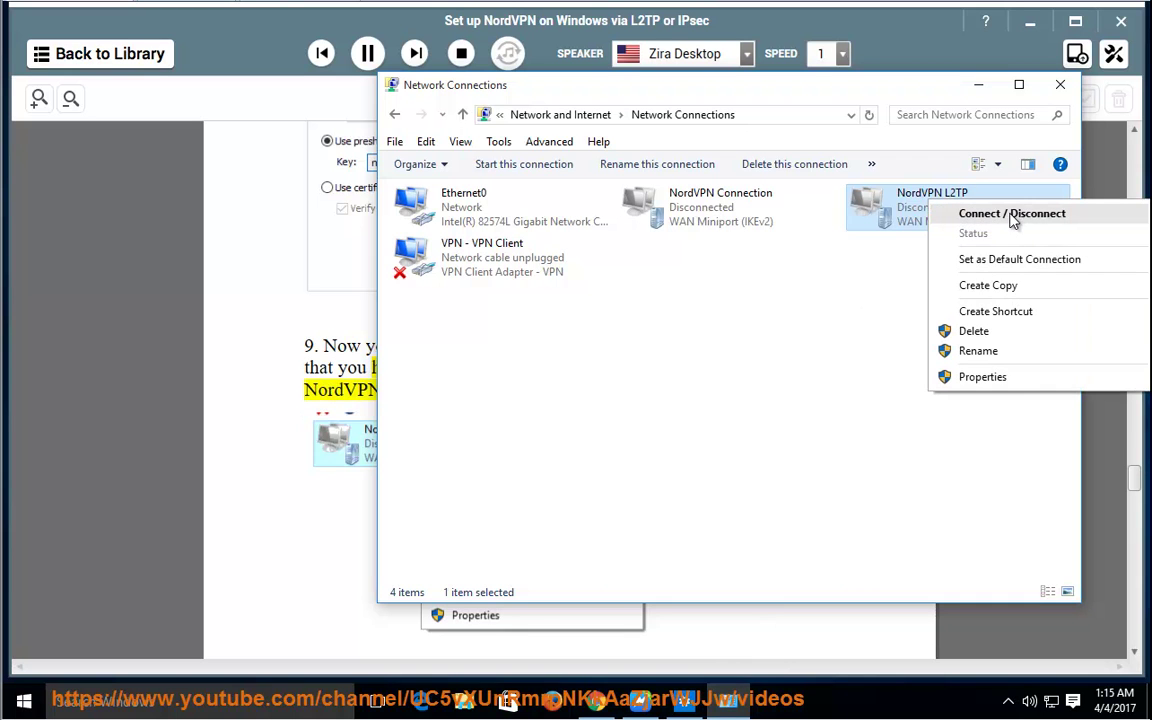
left_click(986, 214)
left_click(645, 386)
left_click(689, 378)
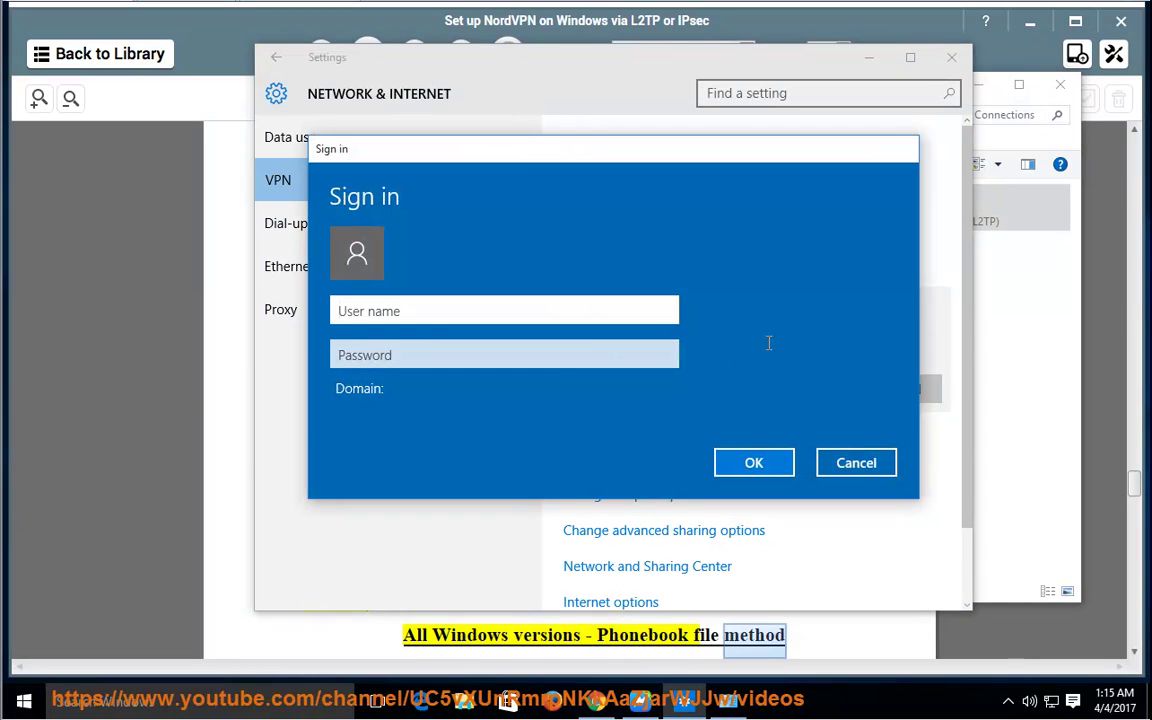
left_click(820, 464)
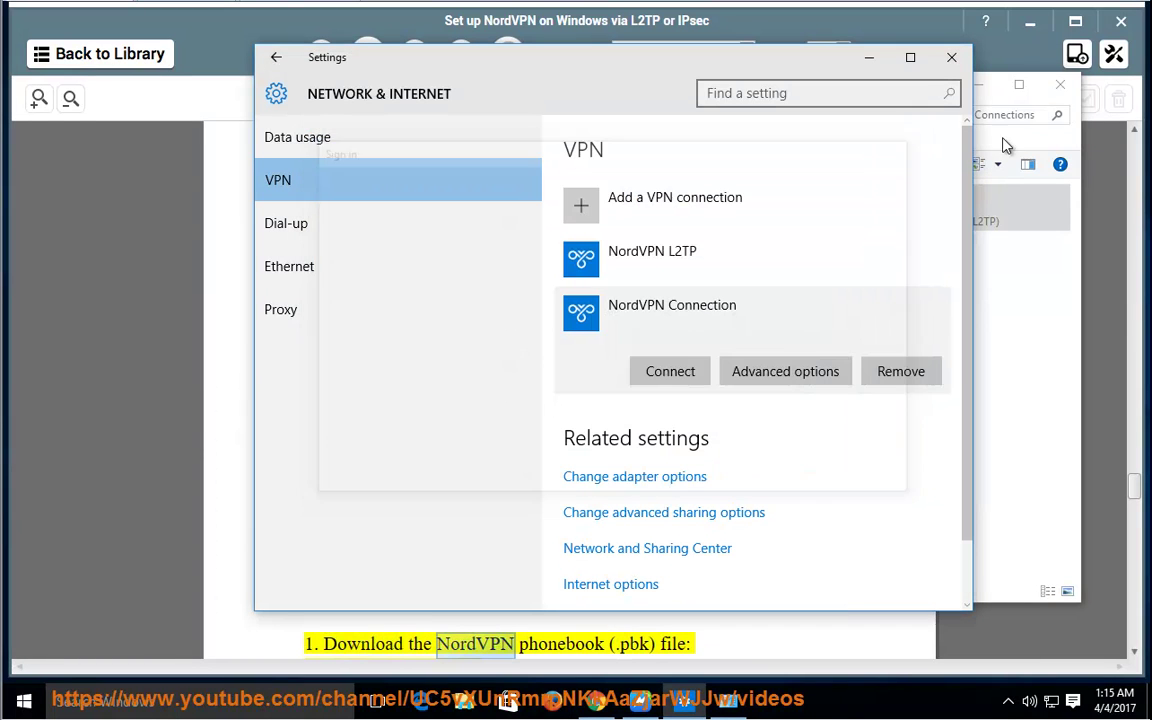
left_click(951, 57)
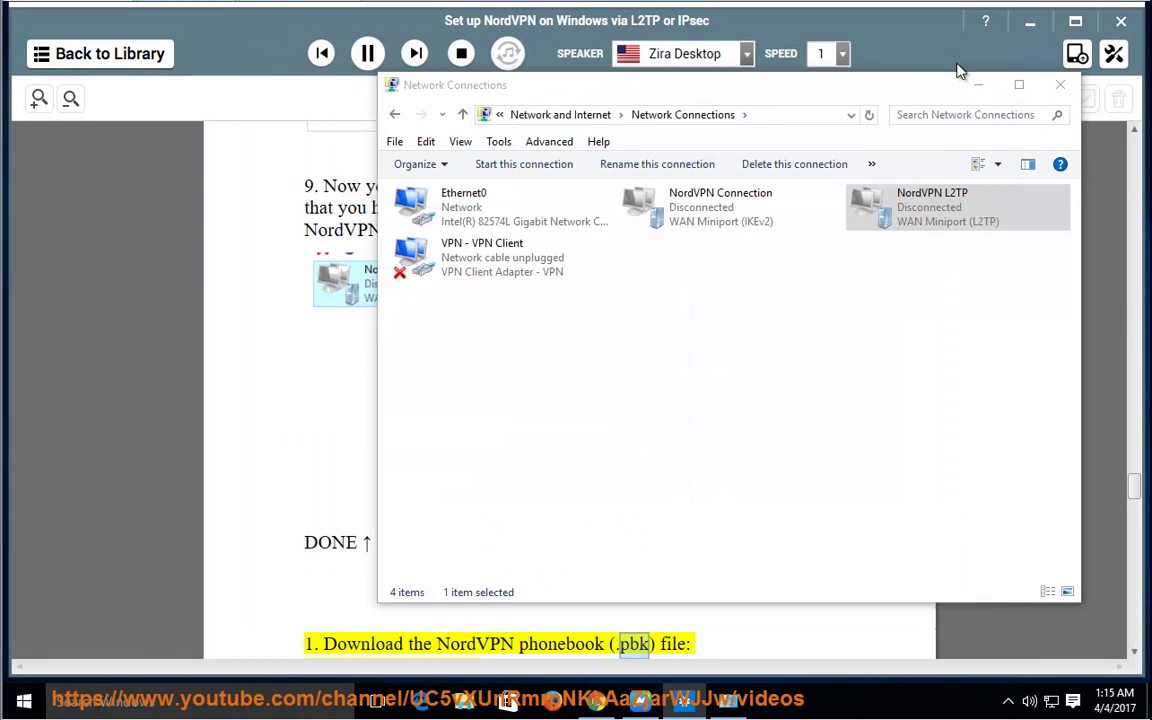
left_click(1058, 85)
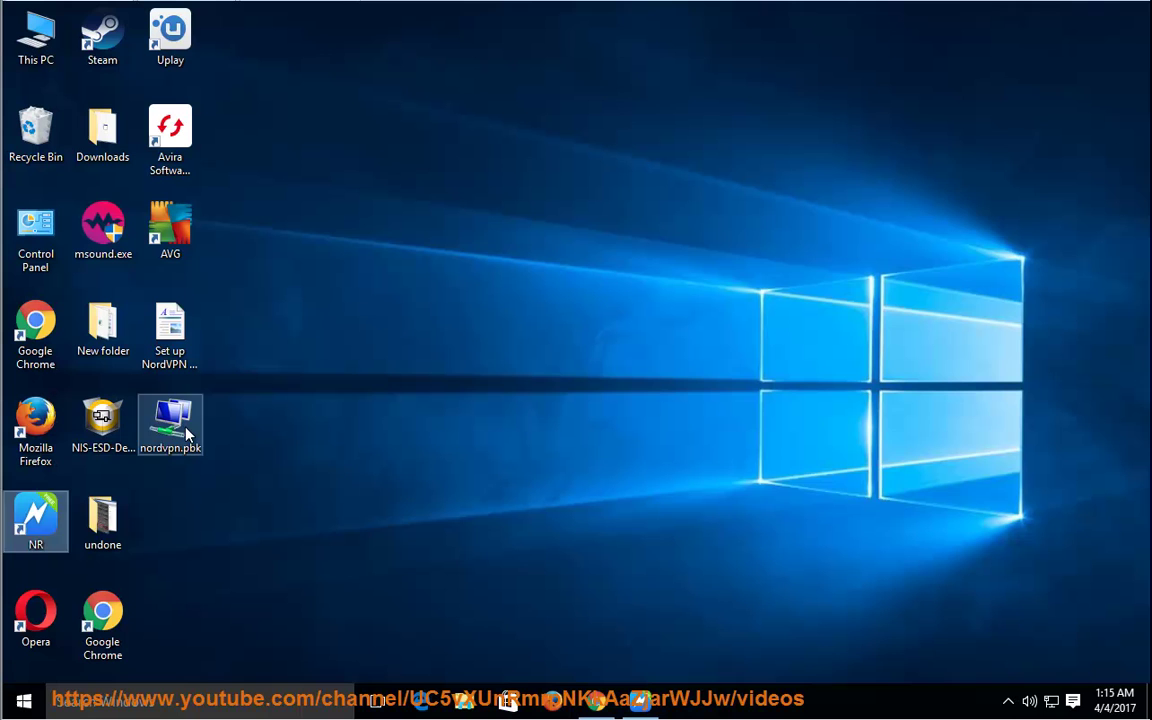
Open nordvpn.pbk's Properties and view its Security and Details tabs.
left_click(180, 425)
right_click(166, 378)
left_click(248, 662)
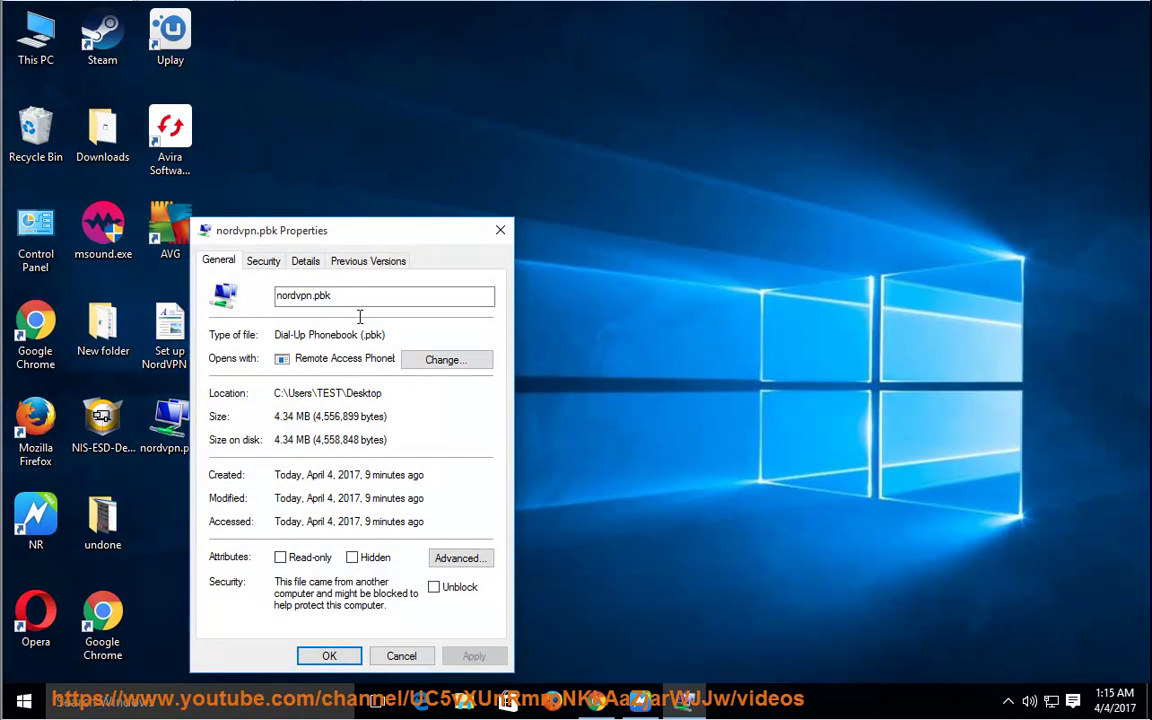
left_click(265, 262)
left_click(300, 263)
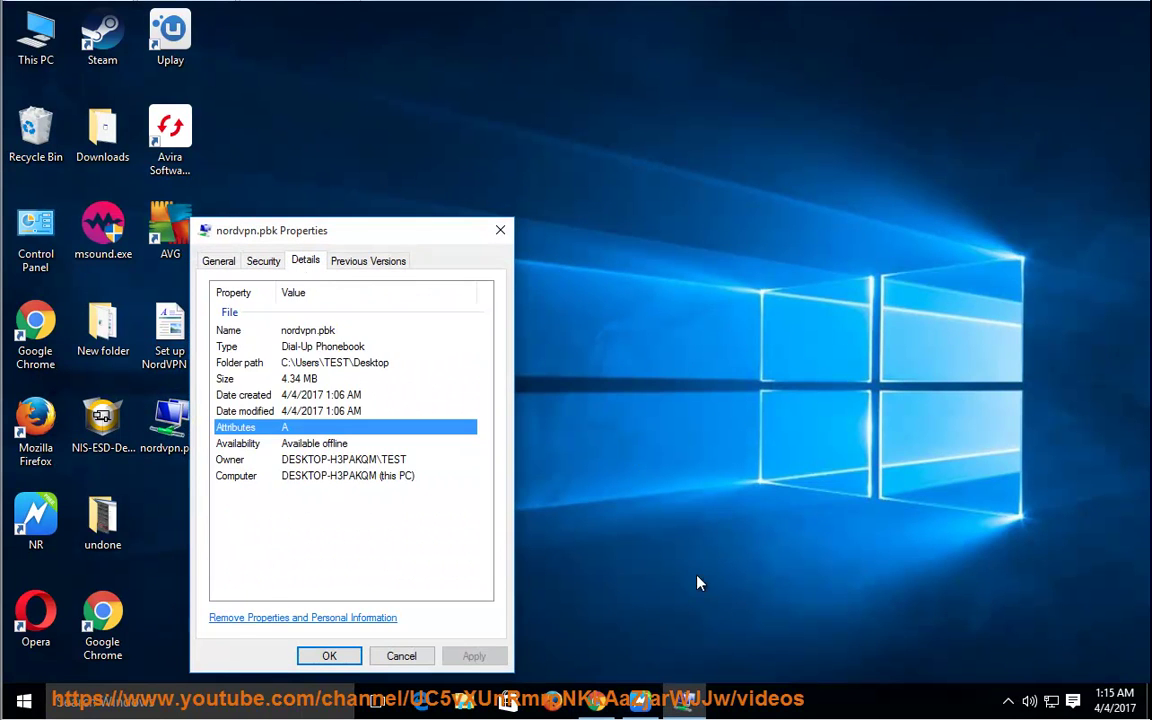
left_click(655, 692)
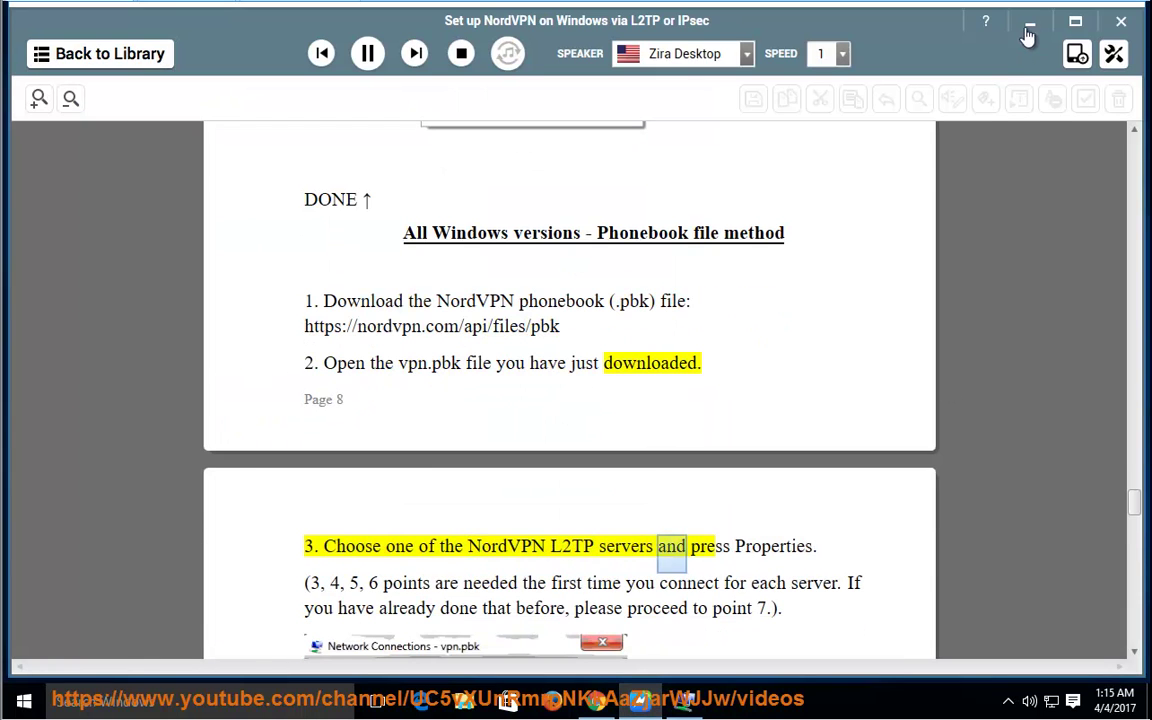
Cancel the nordvpn.pbk properties and restore NaturalReader to keep reading the guide.
left_click(1030, 21)
left_click(402, 656)
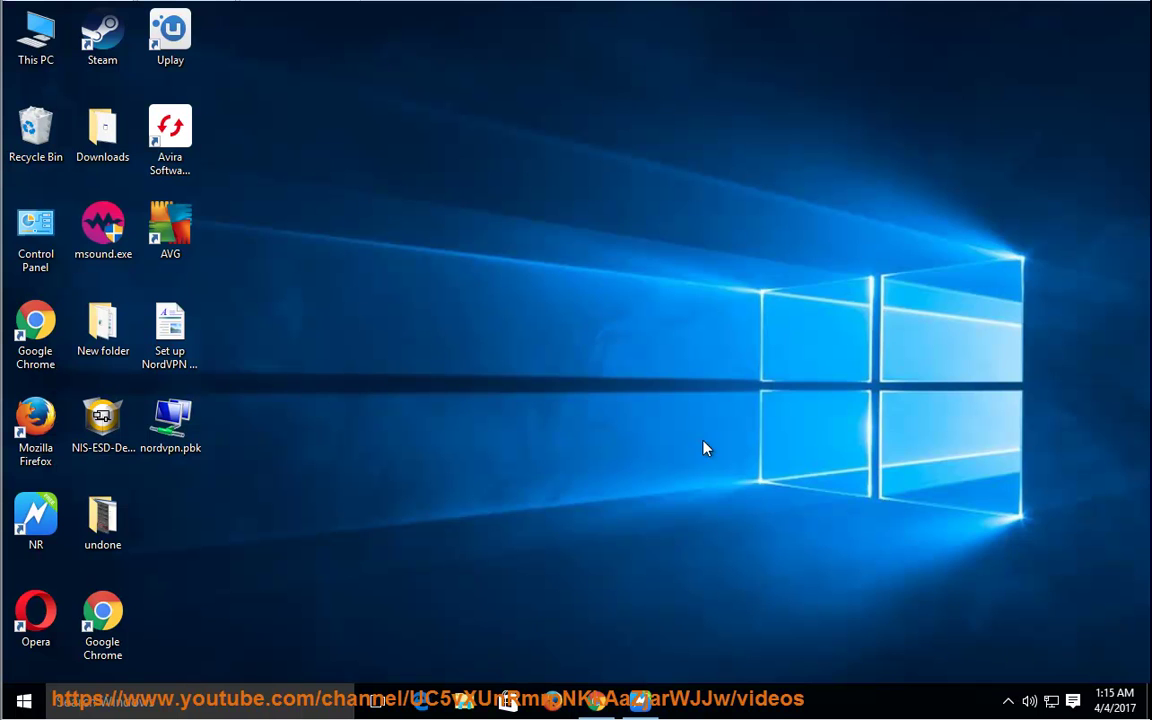
left_click(640, 703)
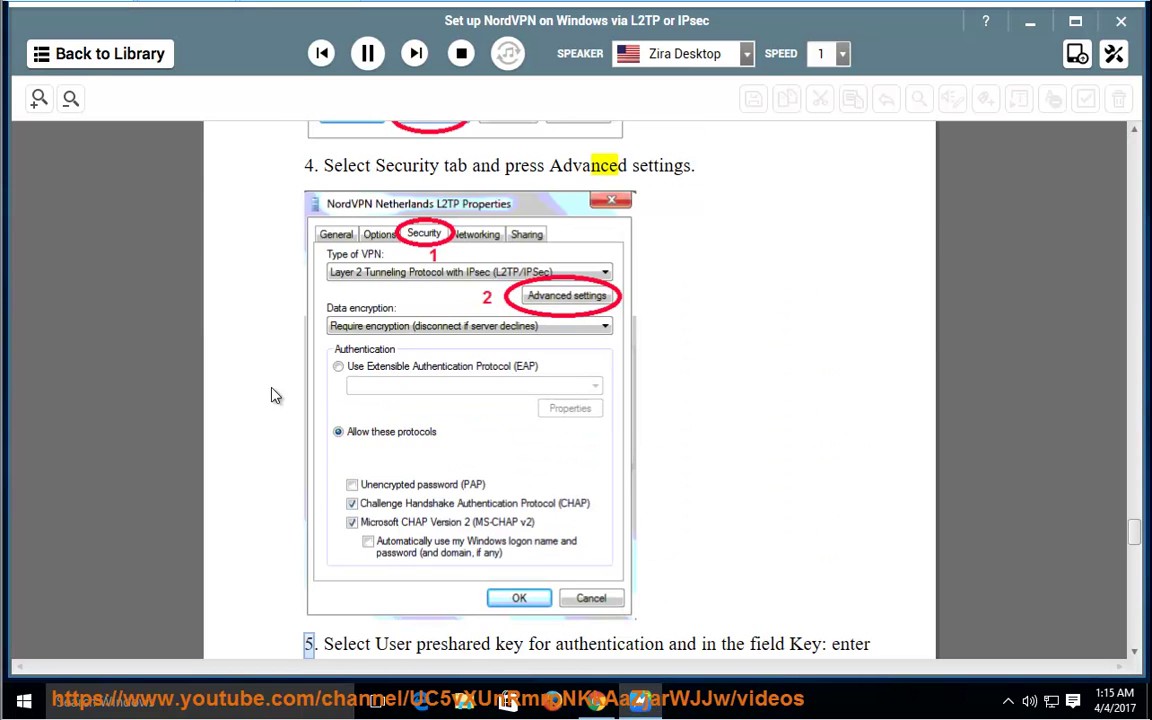